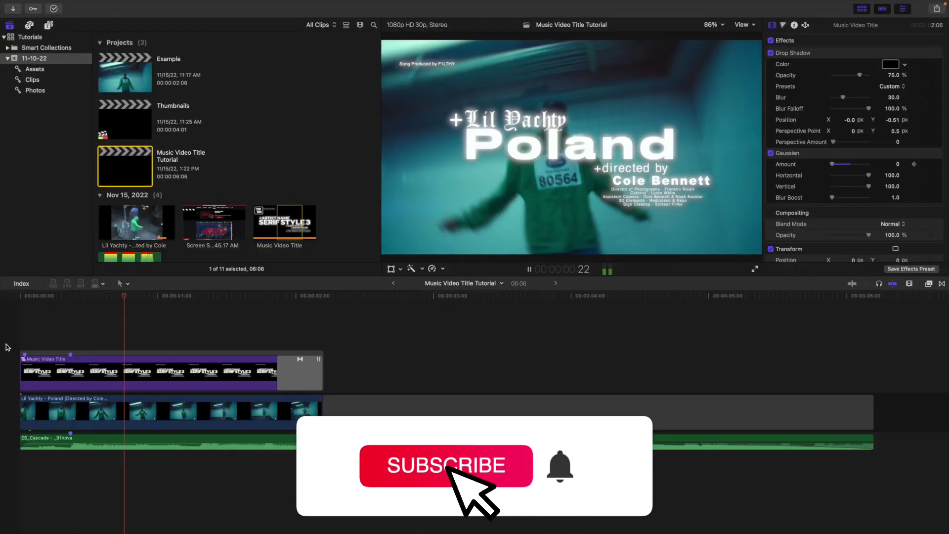
# Stop the title preview and browse the installed Final Cut Pro Titles collection for available title styles.
pyautogui.press('space')
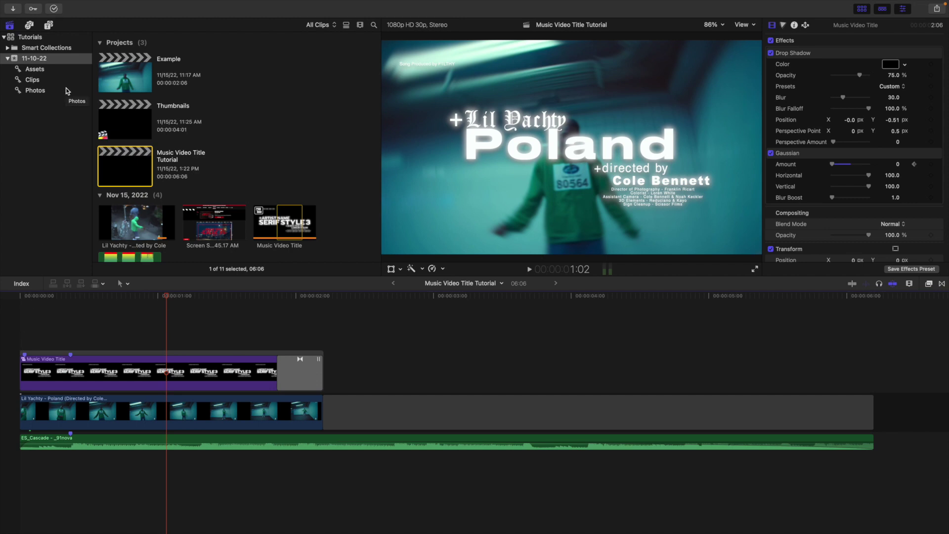
pyautogui.click(49, 25)
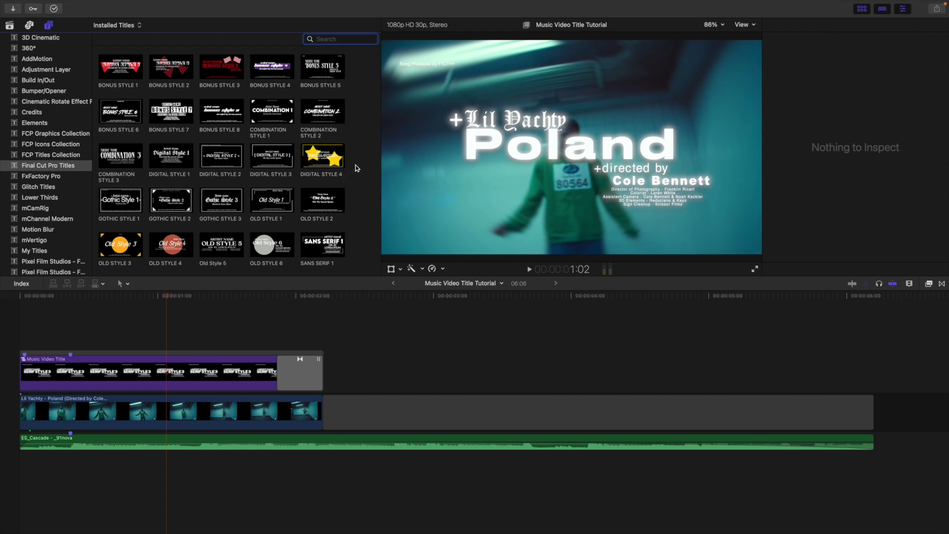
pyautogui.scroll(-3, 360, 168)
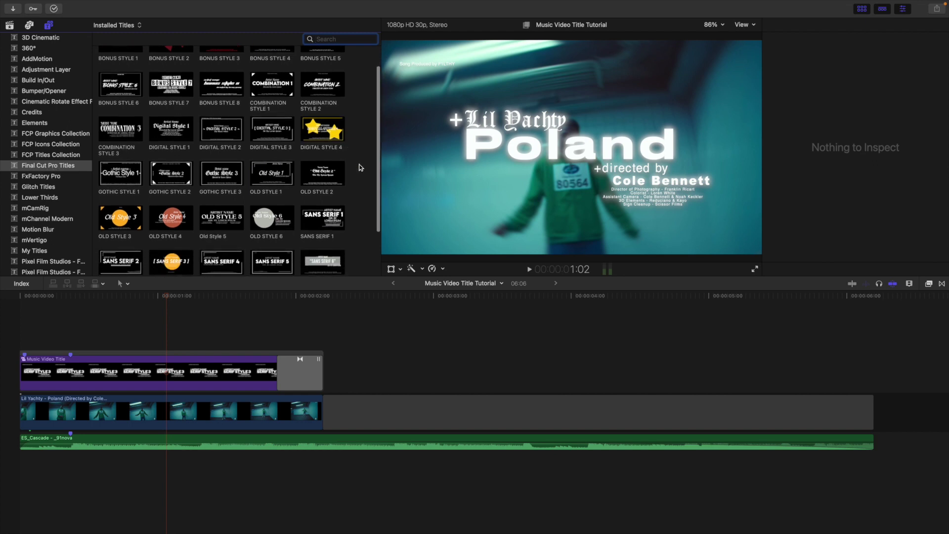
pyautogui.scroll(-1, 360, 168)
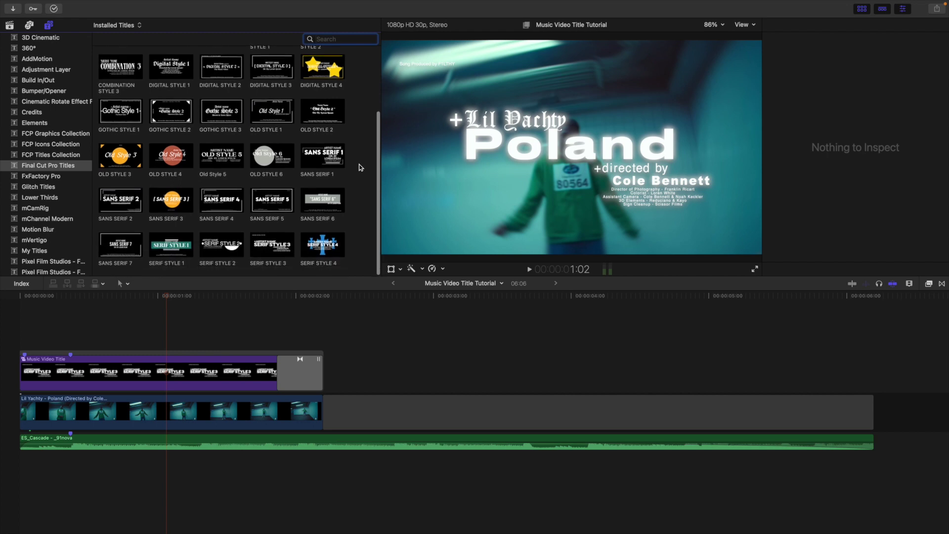
pyautogui.scroll(4, 360, 168)
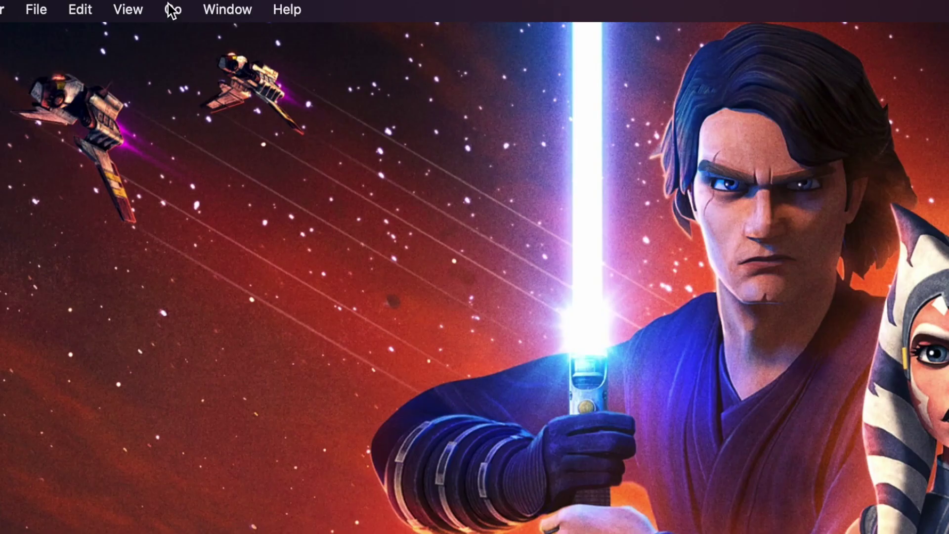
# Switch to Finder and open the home folder's Movies > Motion Templates > Titles folder.
pyautogui.click(172, 10)
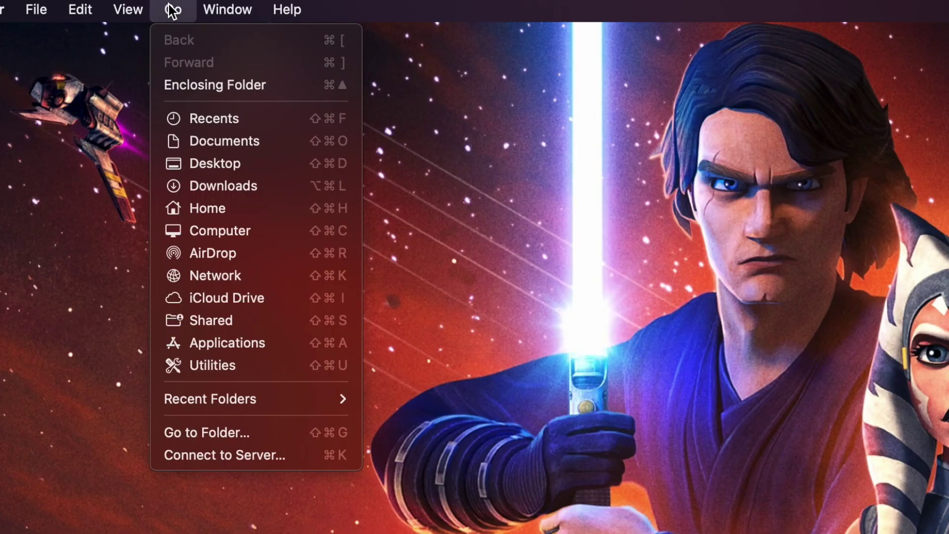
pyautogui.click(195, 208)
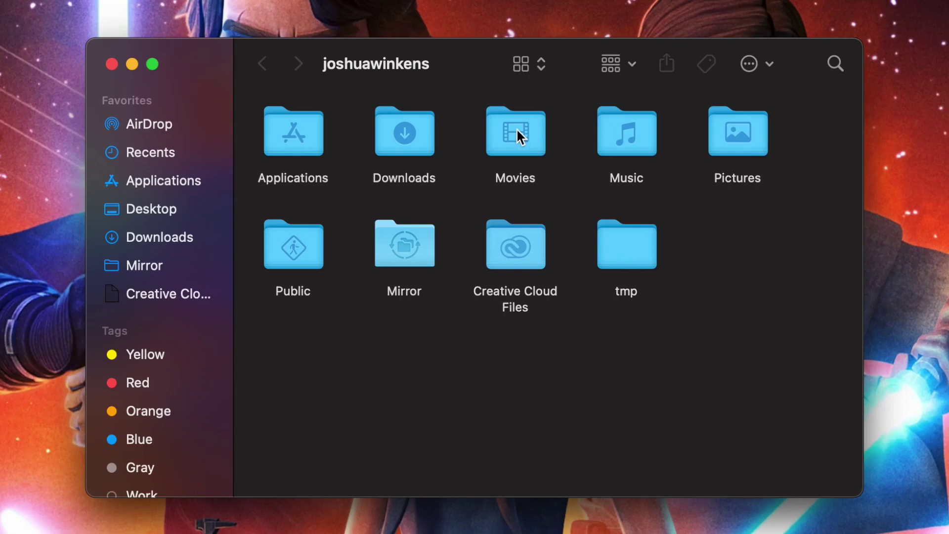
pyautogui.doubleClick(517, 130)
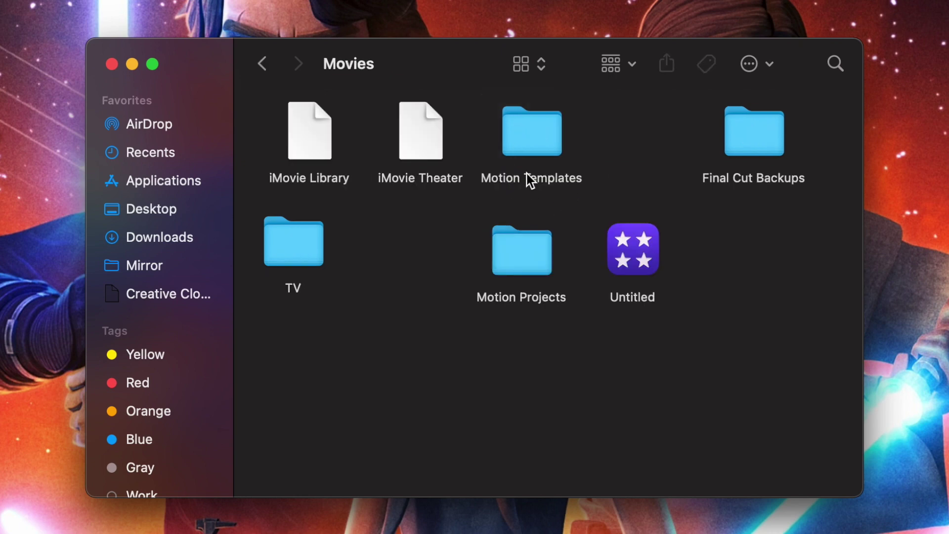
pyautogui.doubleClick(527, 131)
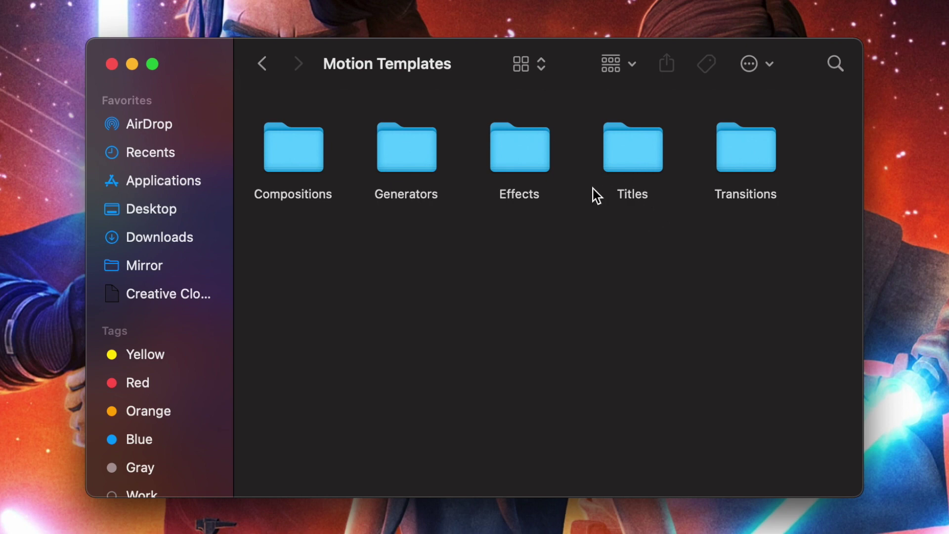
pyautogui.doubleClick(633, 152)
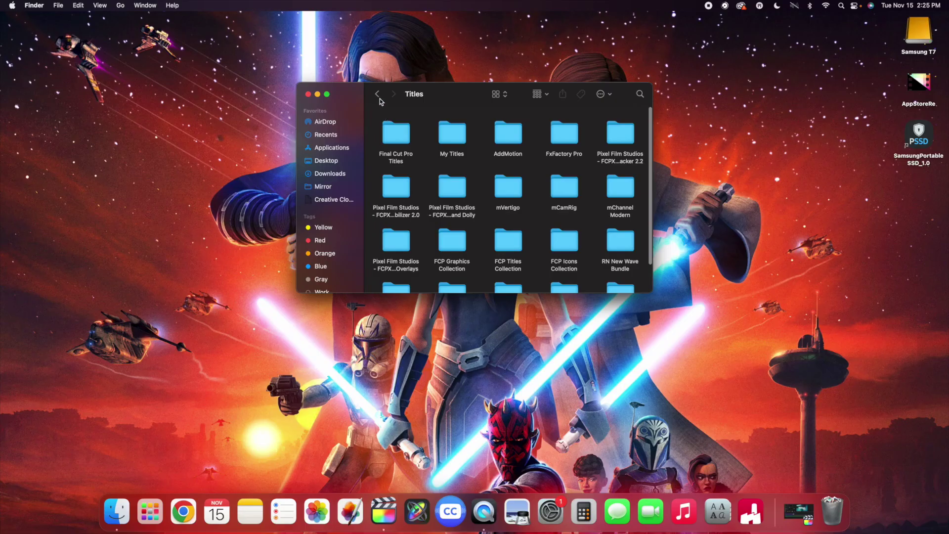
# Return to the Motion Templates folder and check the name and extension in the Titles folder's info, closing it when done.
pyautogui.click(262, 66)
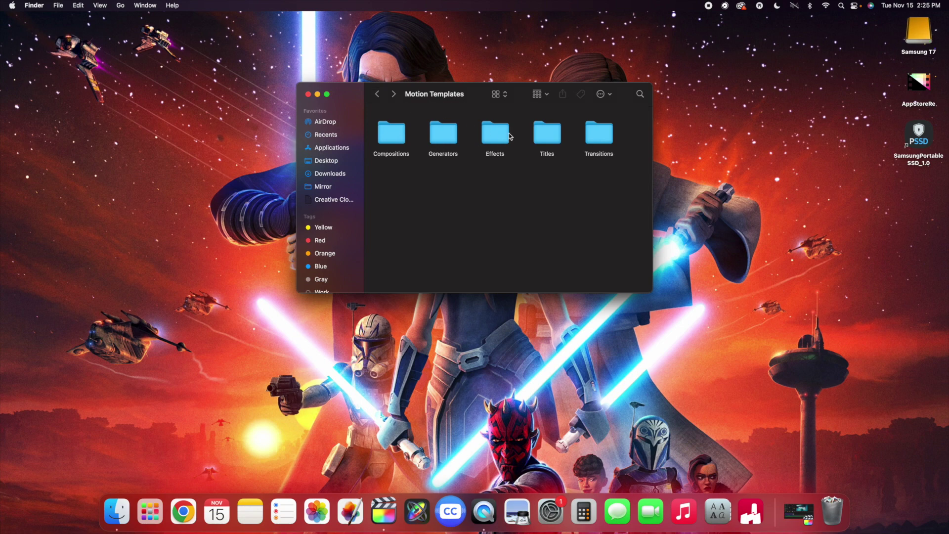
pyautogui.rightClick(548, 137)
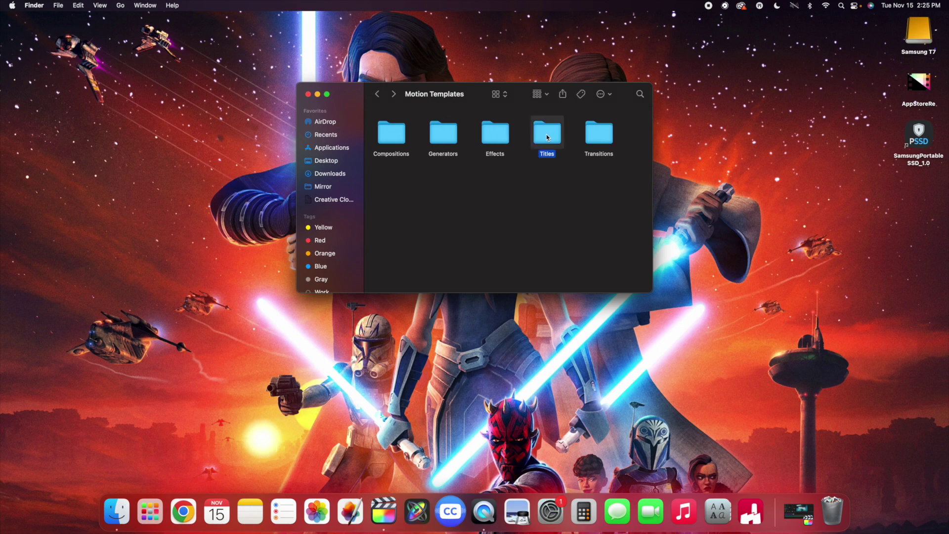
pyautogui.click(562, 170)
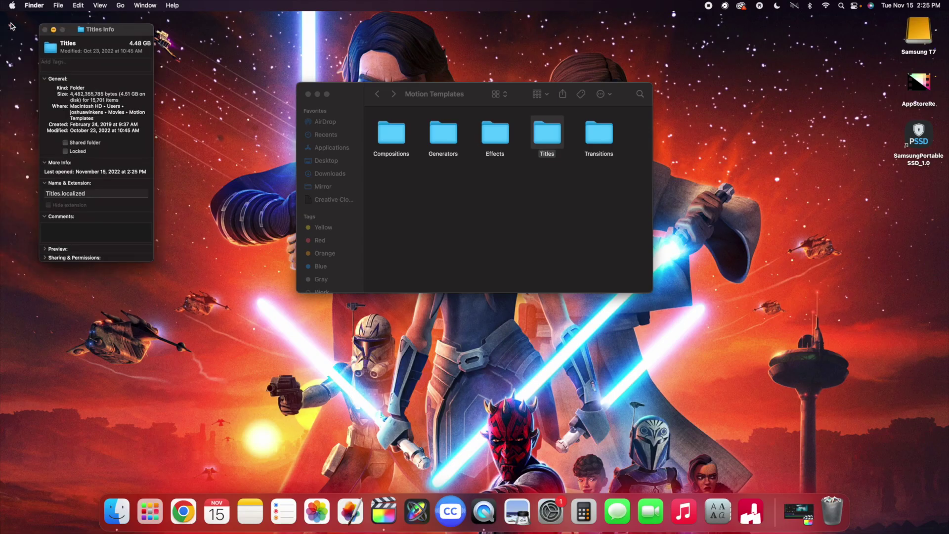
pyautogui.press('super+w')
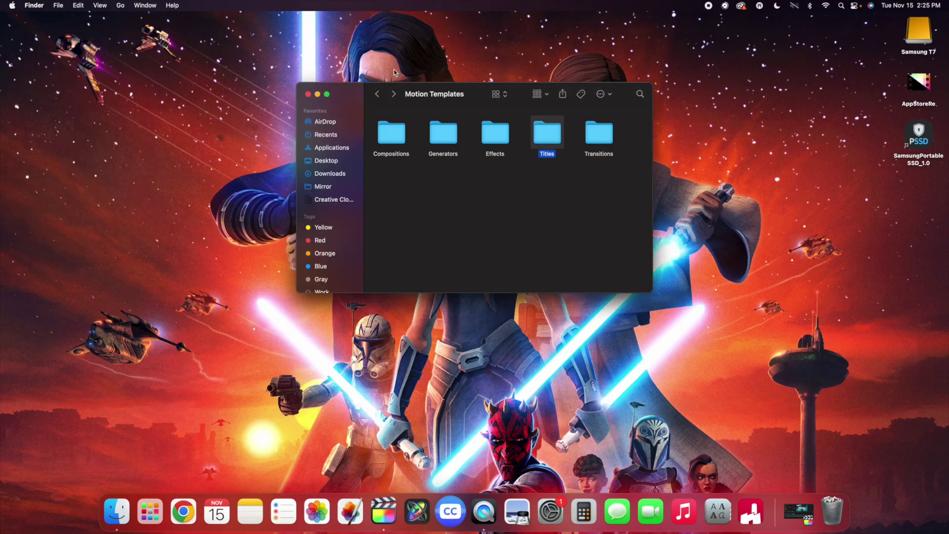
# Check the name and extension in the Motion Templates folder's info, close it, and reopen the Titles folder inside.
pyautogui.click(377, 94)
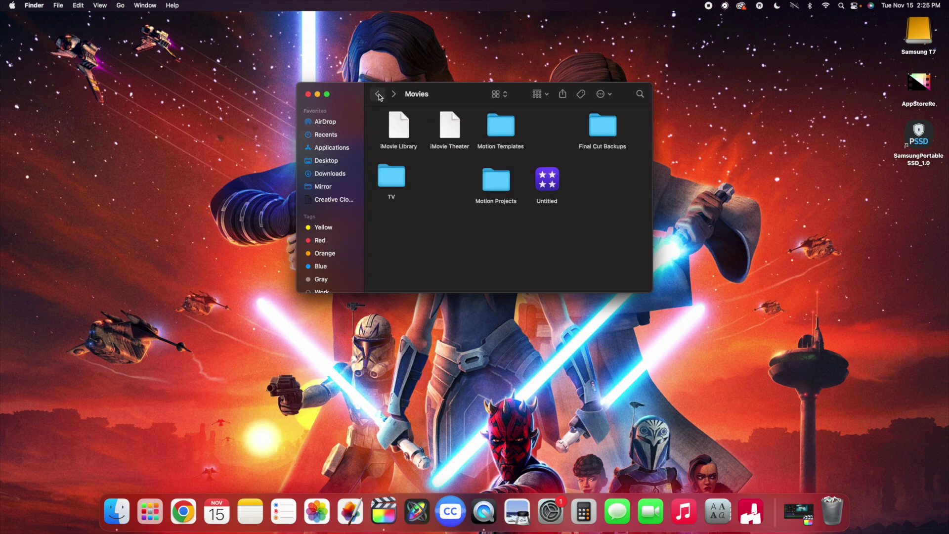
pyautogui.rightClick(500, 128)
pyautogui.click(517, 161)
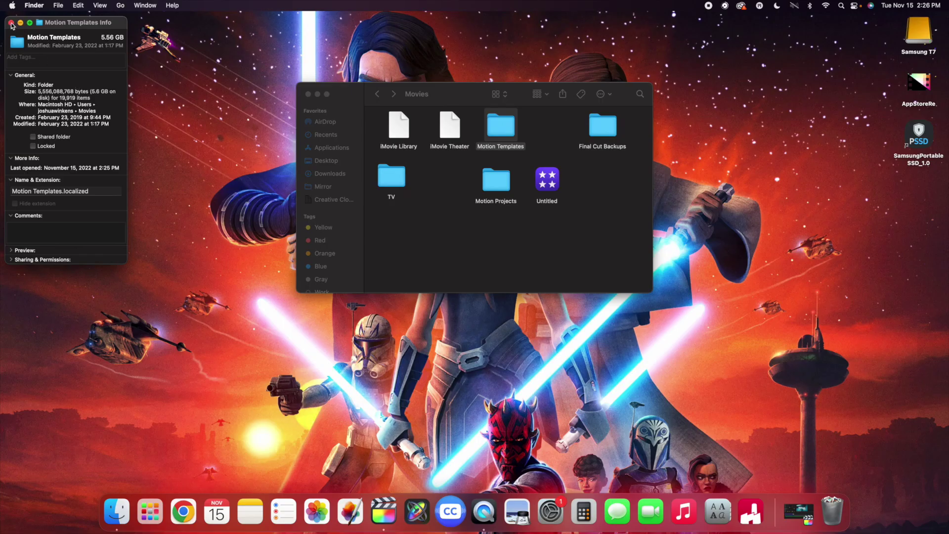
pyautogui.click(12, 24)
pyautogui.click(507, 167)
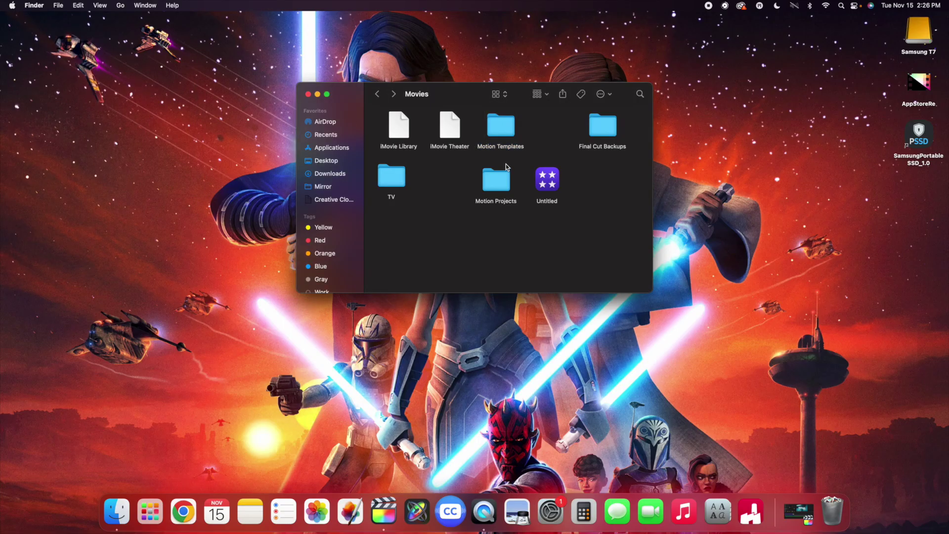
pyautogui.doubleClick(502, 128)
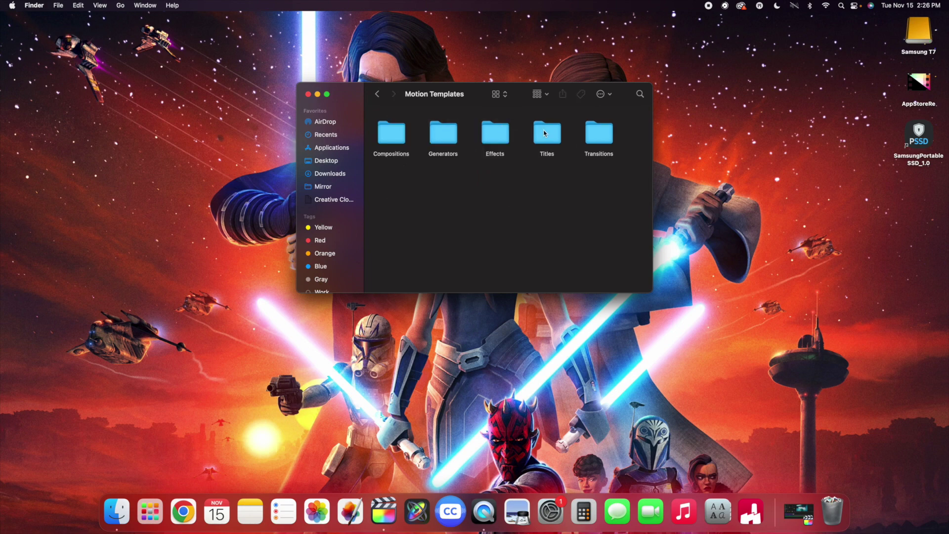
pyautogui.doubleClick(548, 135)
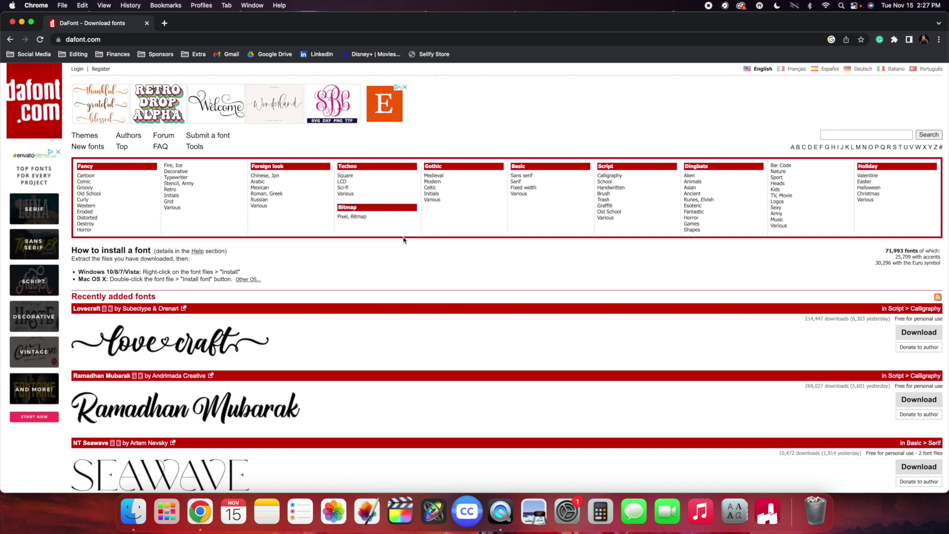
# Download the Old London font from the Gothic > Medieval category on DaFont in Chrome and close the browser.
pyautogui.click(441, 177)
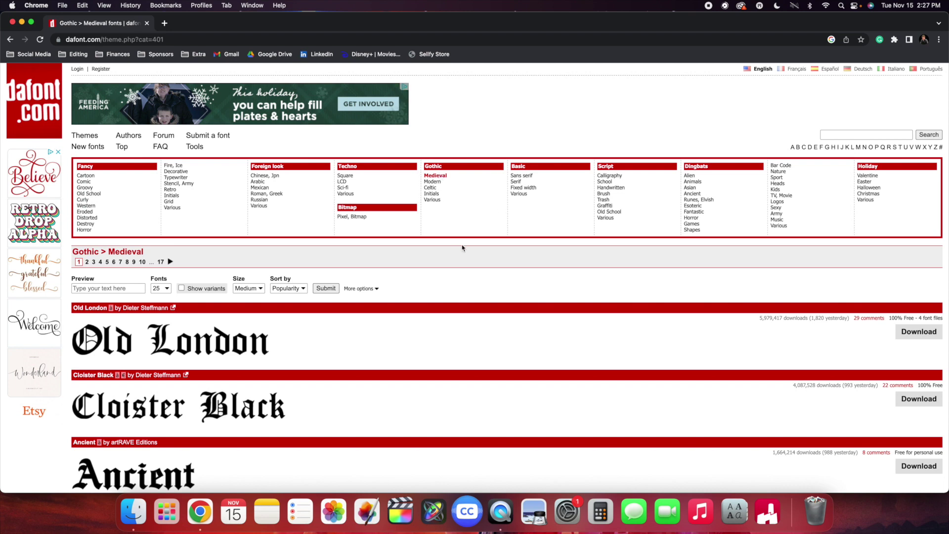
pyautogui.scroll(-3, 463, 248)
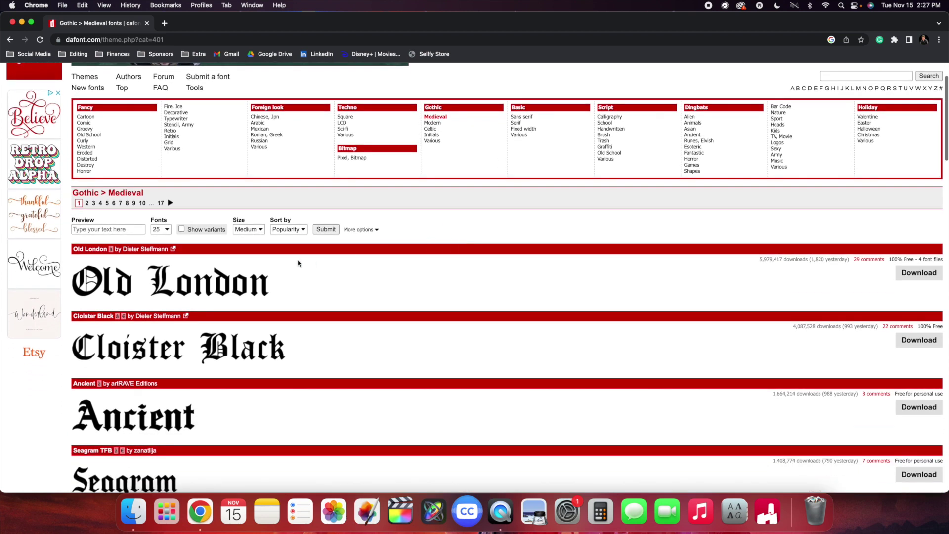
pyautogui.click(230, 281)
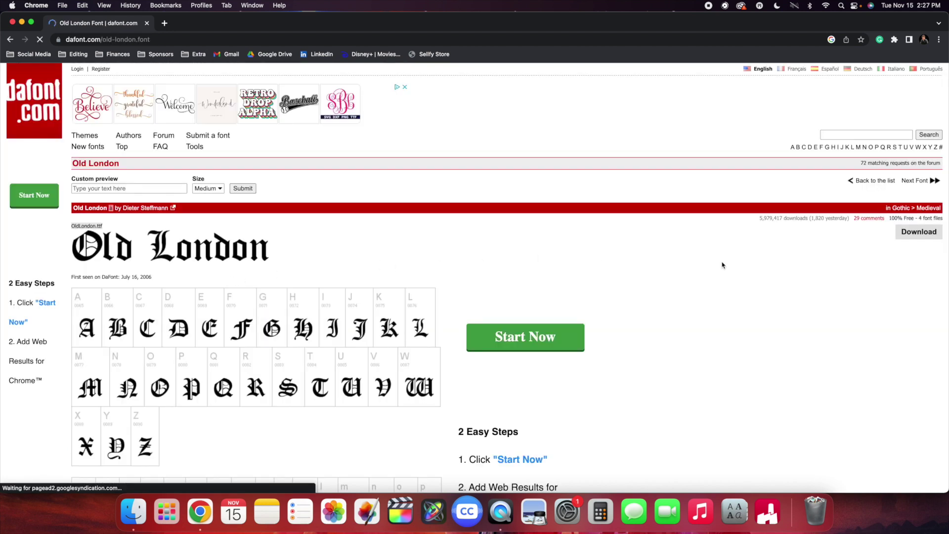
pyautogui.click(912, 233)
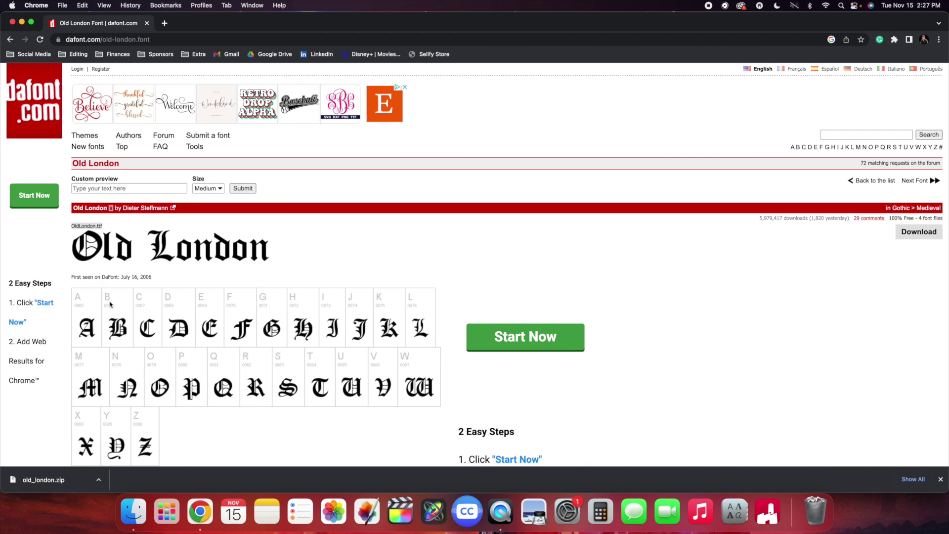
pyautogui.moveTo(59, 479); pyautogui.dragTo(58, 514)
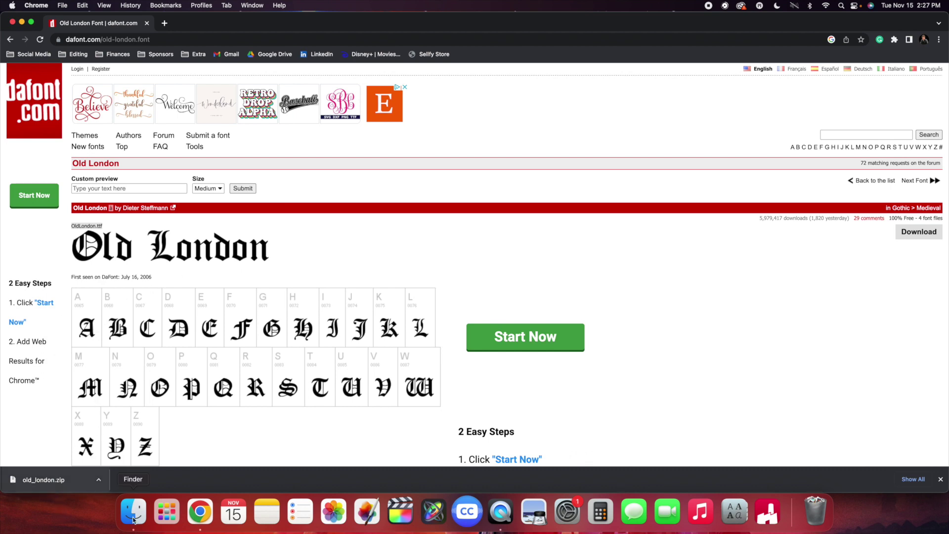
pyautogui.rightClick(194, 514)
pyautogui.click(205, 476)
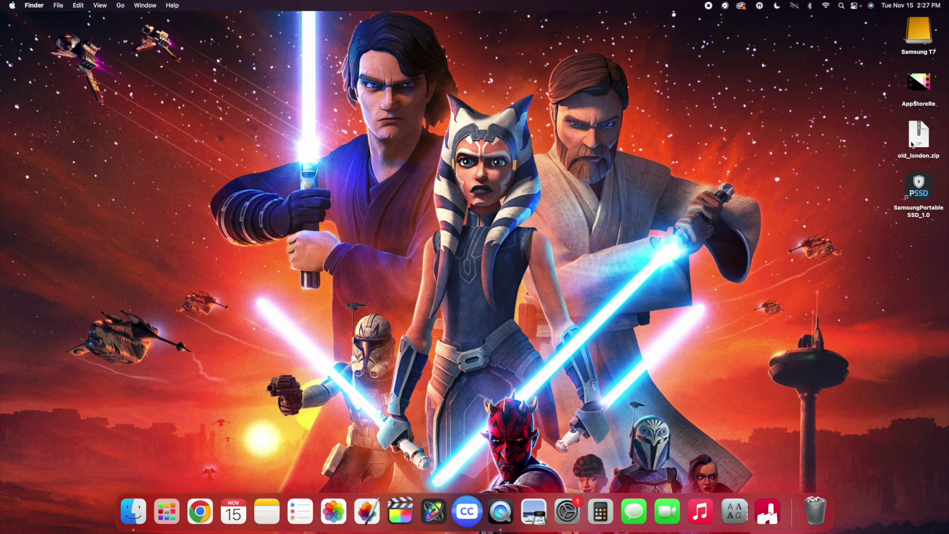
# Extract old_london.zip on the desktop and look through the font files in the old_london folder before closing it.
pyautogui.doubleClick(917, 141)
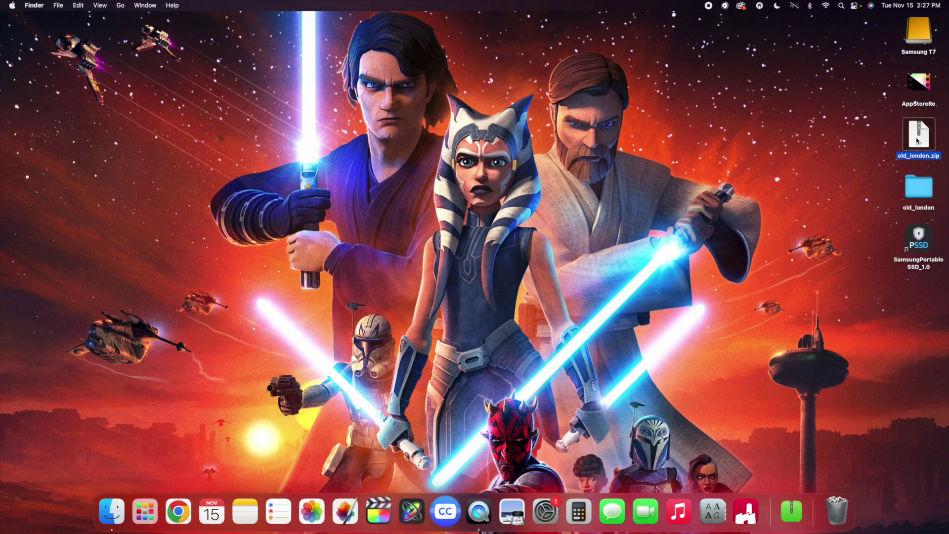
pyautogui.click(913, 190)
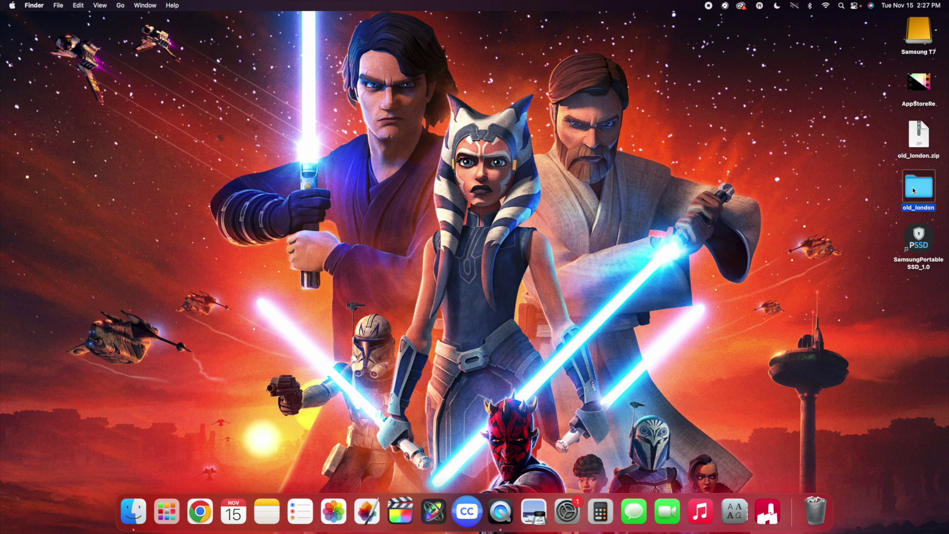
pyautogui.doubleClick(914, 190)
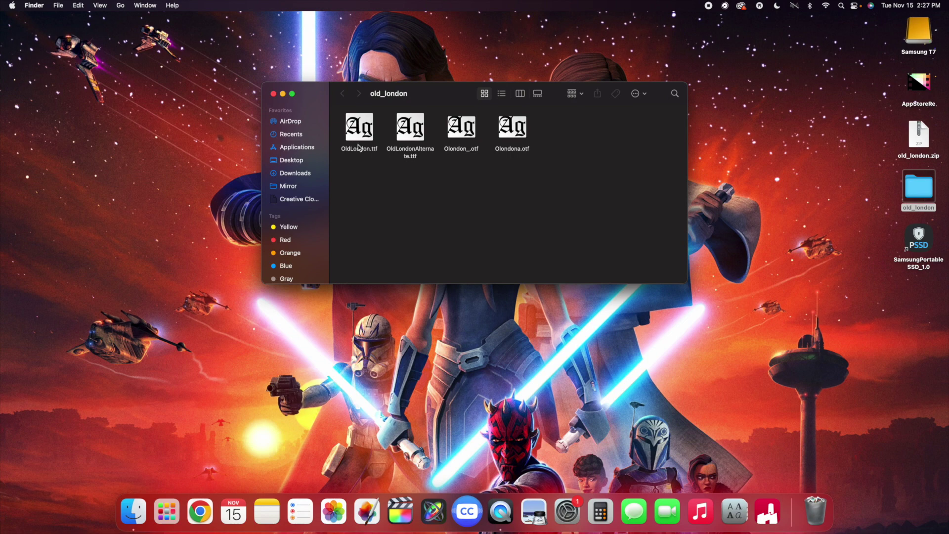
pyautogui.click(274, 94)
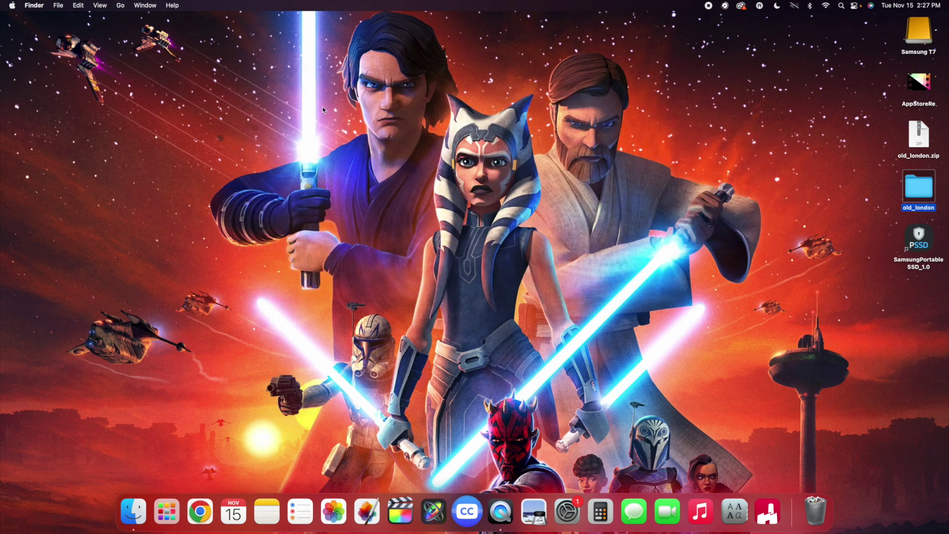
# Install OldLondon.ttf from the desktop's old_london folder into the User fonts in Font Book and close the window.
pyautogui.click(735, 513)
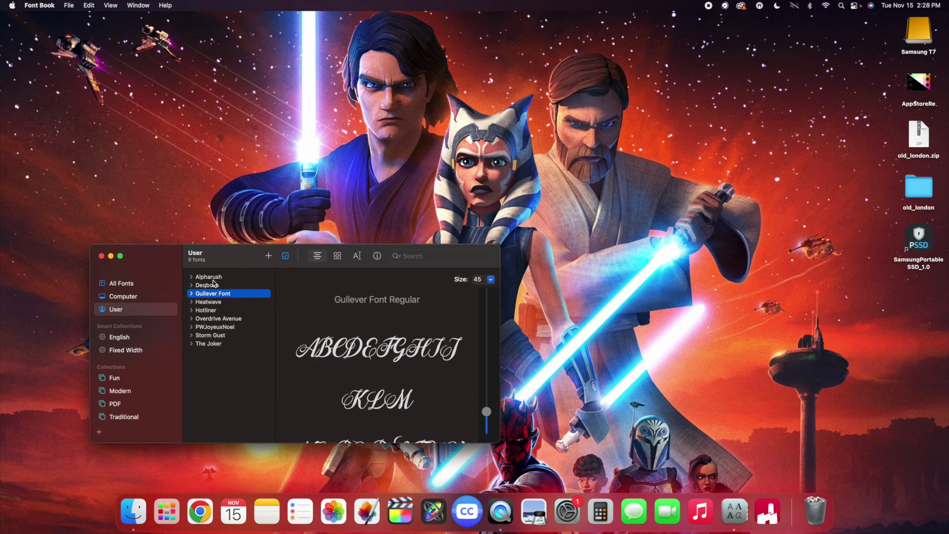
pyautogui.click(269, 256)
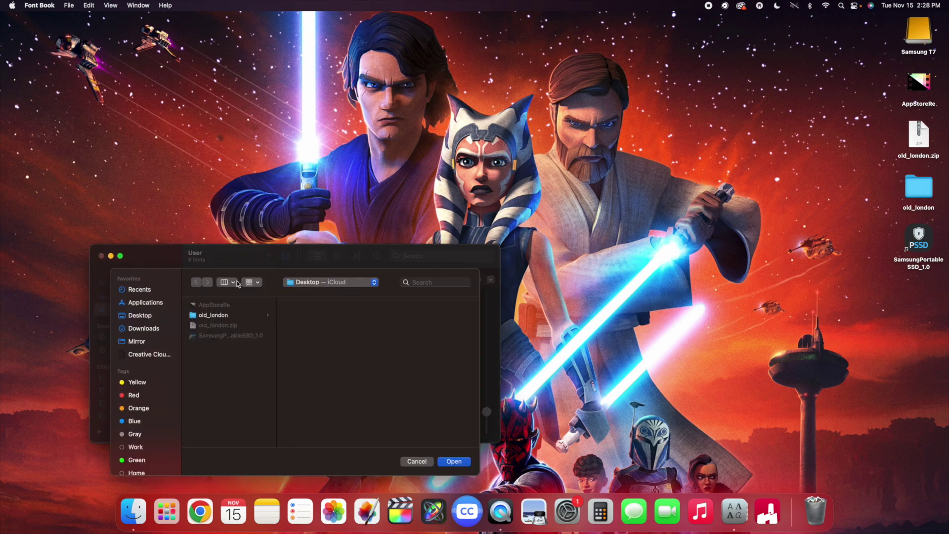
pyautogui.click(211, 317)
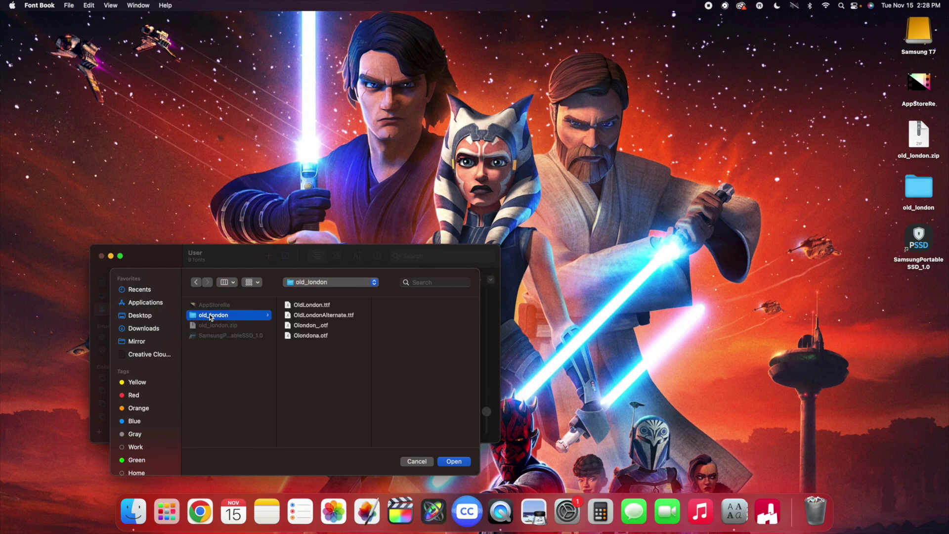
pyautogui.click(307, 306)
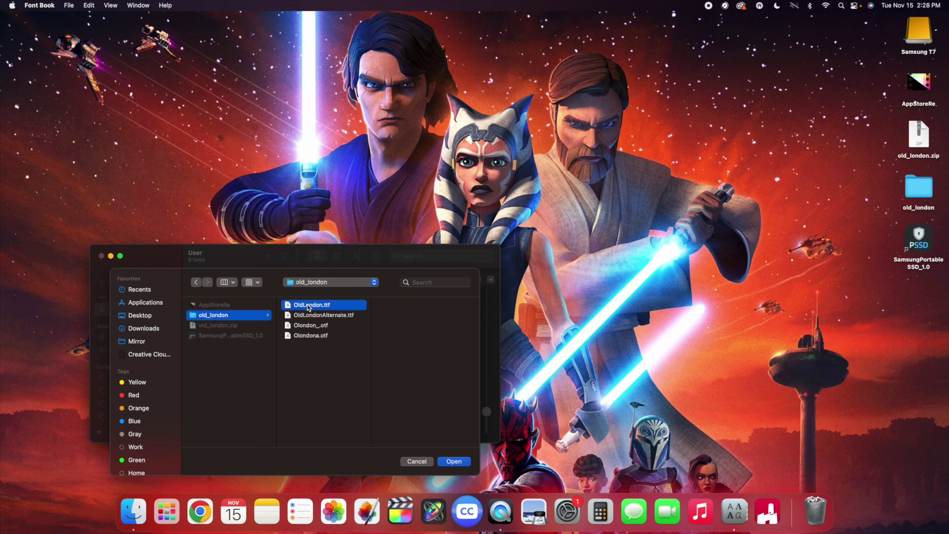
pyautogui.click(453, 462)
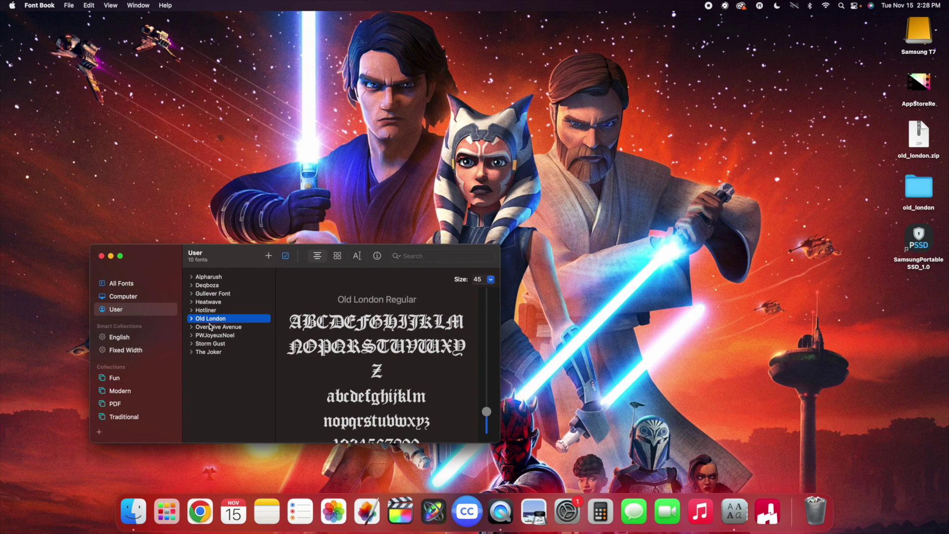
pyautogui.click(102, 256)
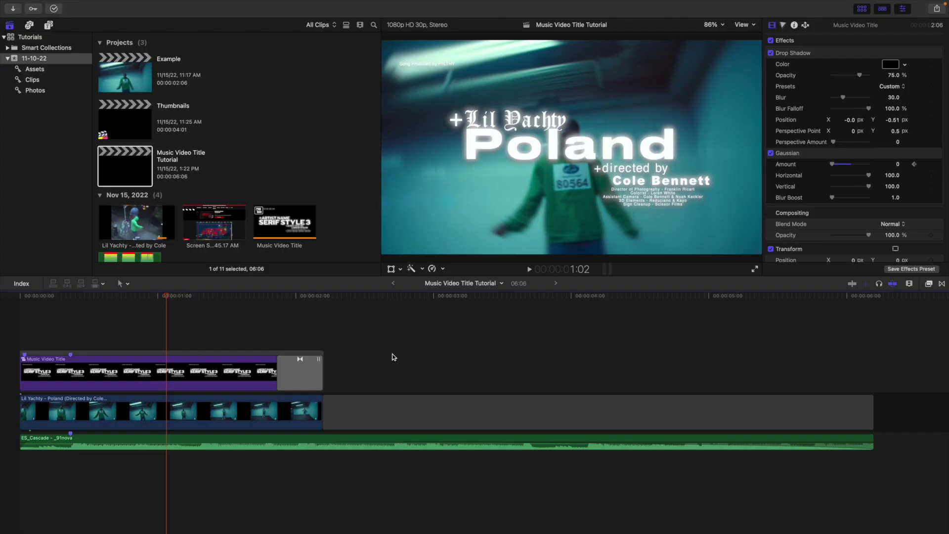
# Add a Basic Title at 2:21 in the Music Video Title Tutorial timeline and select it.
pyautogui.click(393, 355)
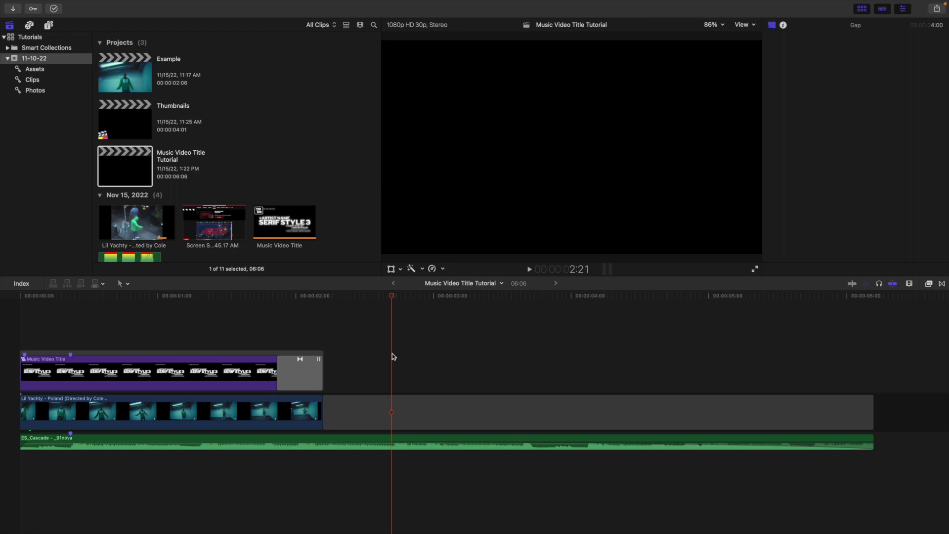
pyautogui.hotkey('ctrl', 't')
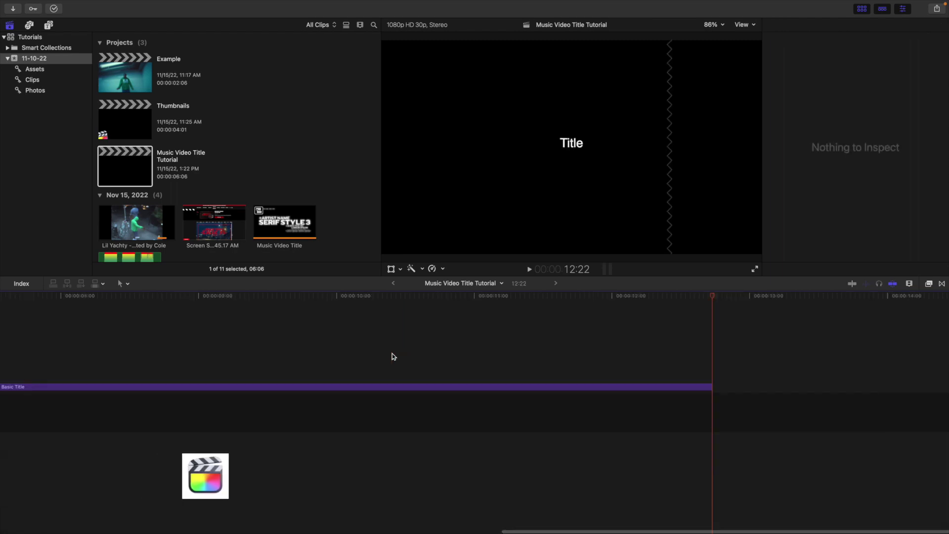
pyautogui.hscroll(-8, 376, 359)
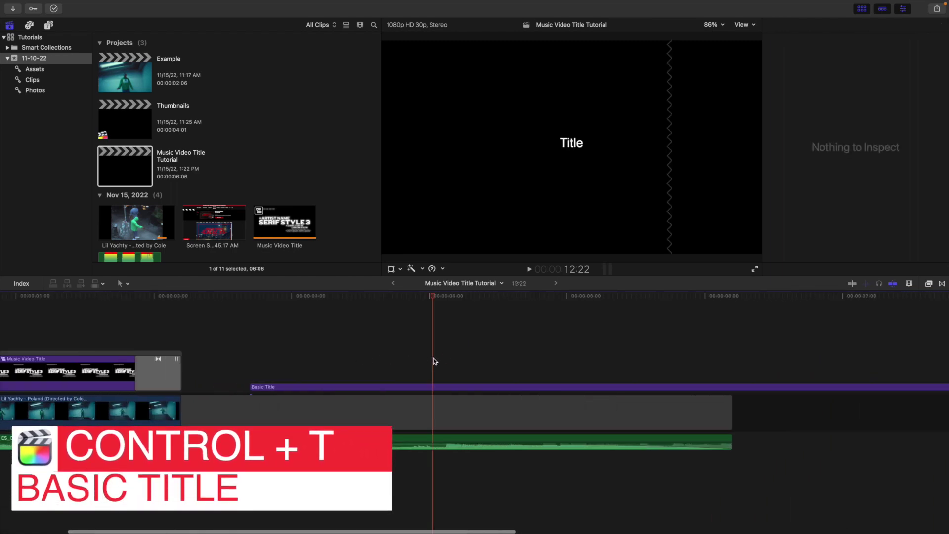
pyautogui.click(433, 387)
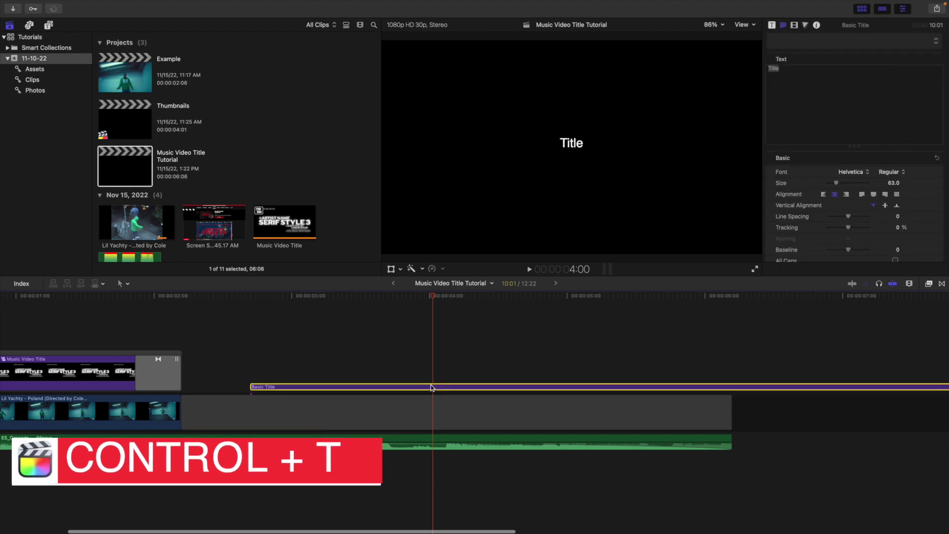
# Set the Basic Title's font to Old London and increase its text size.
pyautogui.click(851, 172)
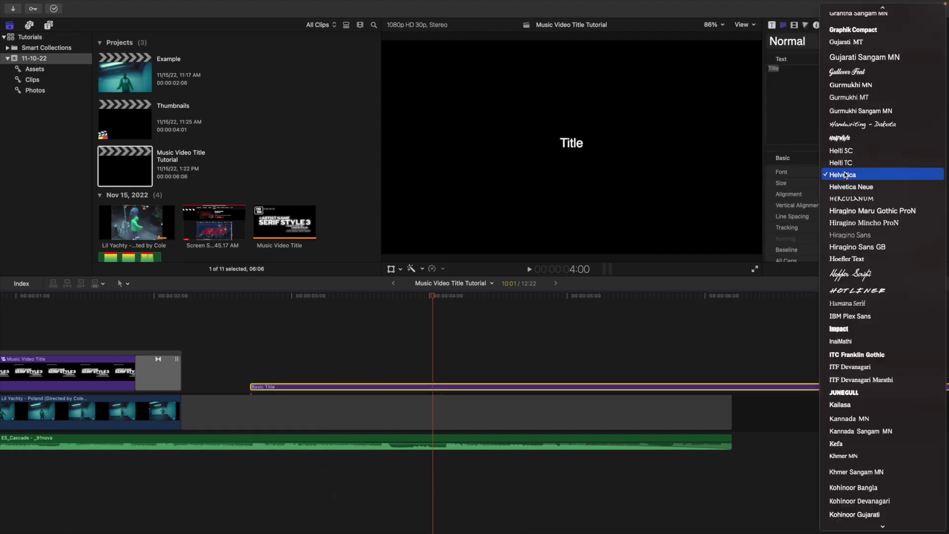
pyautogui.scroll(-15, 850, 189)
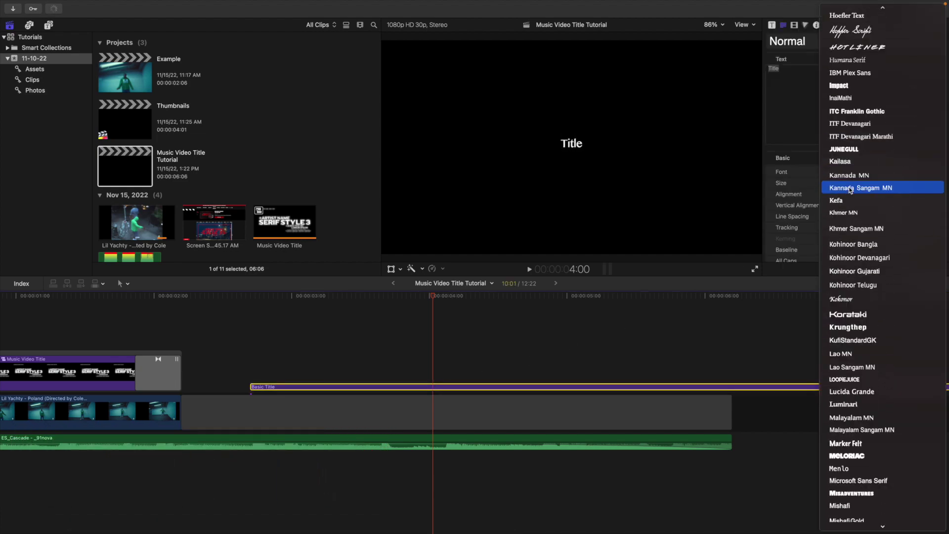
pyautogui.scroll(-15, 851, 189)
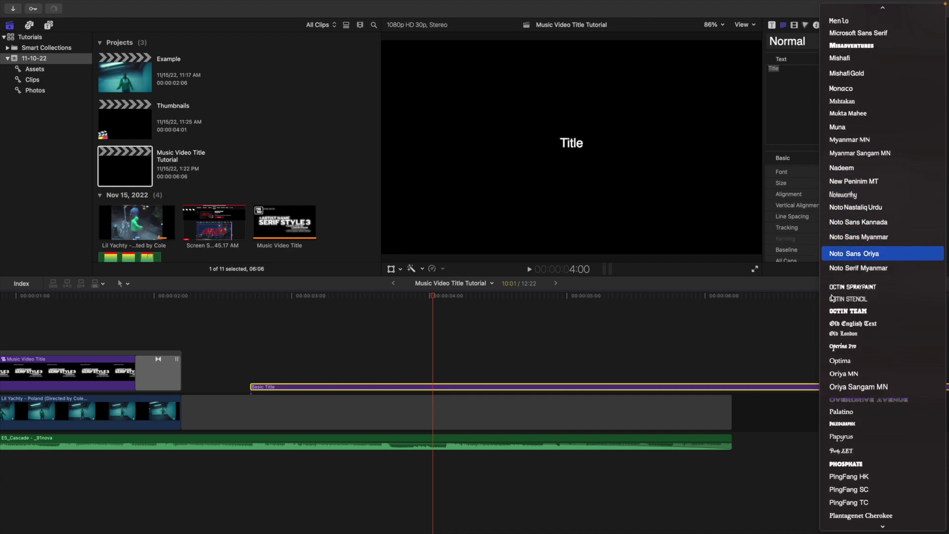
pyautogui.click(835, 334)
pyautogui.moveTo(839, 184); pyautogui.dragTo(869, 184)
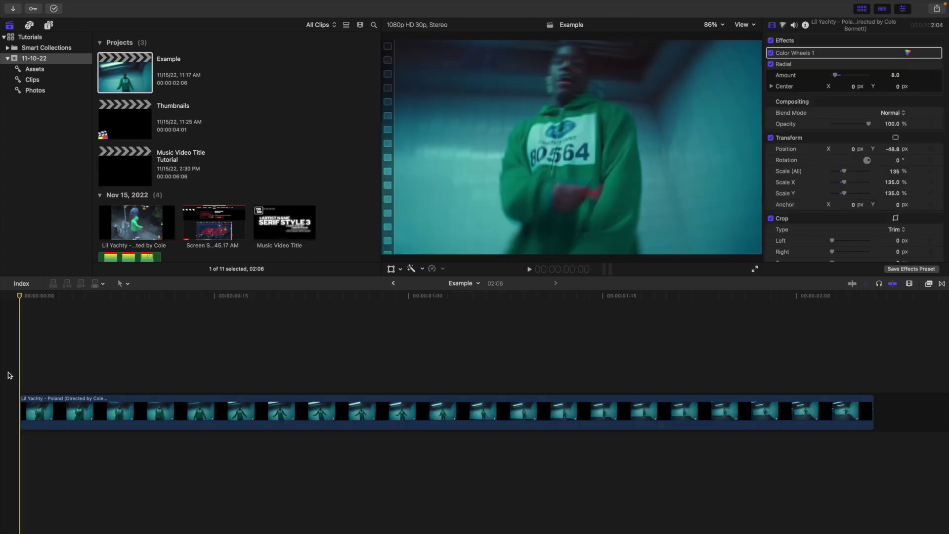
# Play the Example project's clip, return to its start, and browse the installed Final Cut Pro Titles.
pyautogui.press('space')
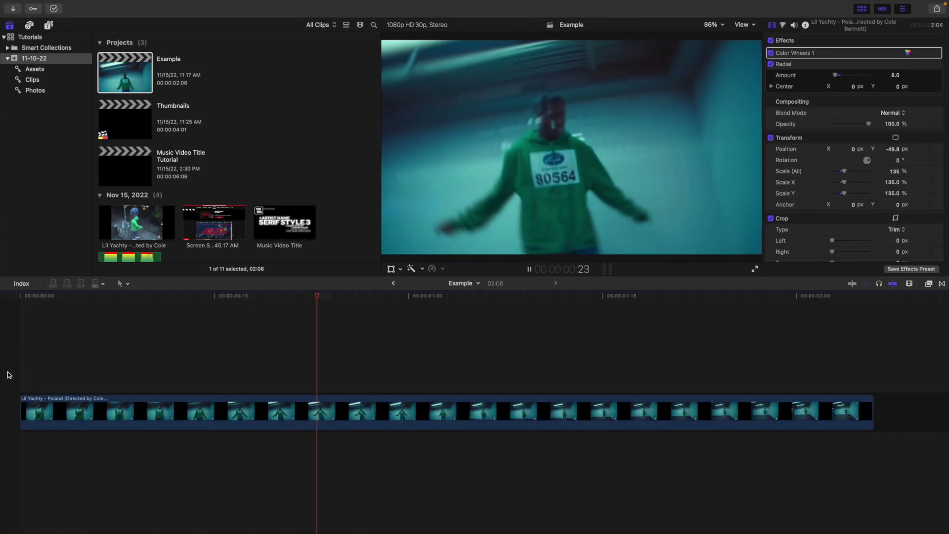
pyautogui.press('Home')
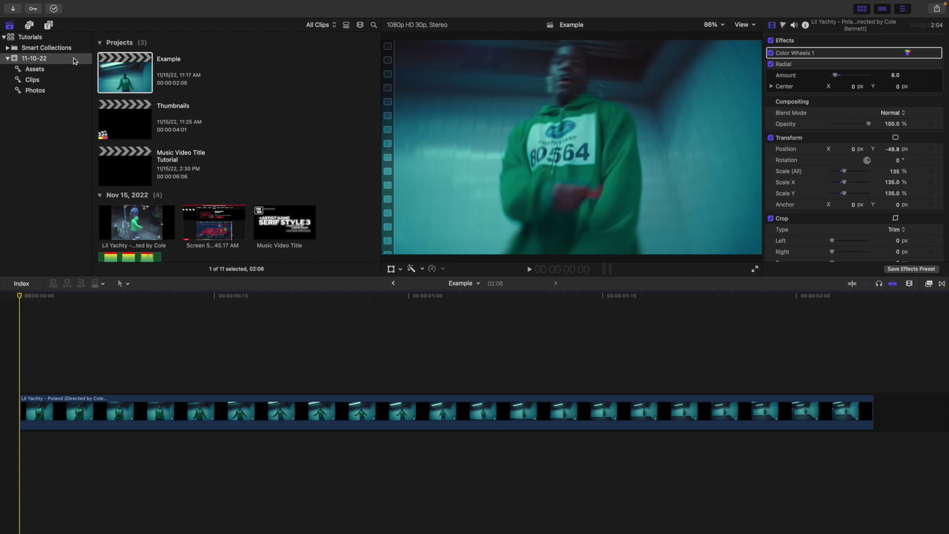
pyautogui.click(49, 26)
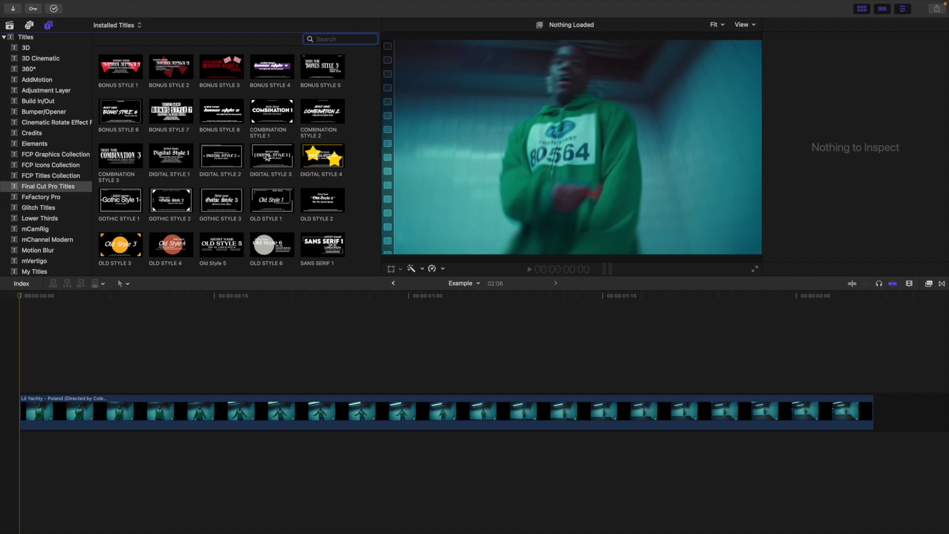
pyautogui.scroll(-5, 267, 157)
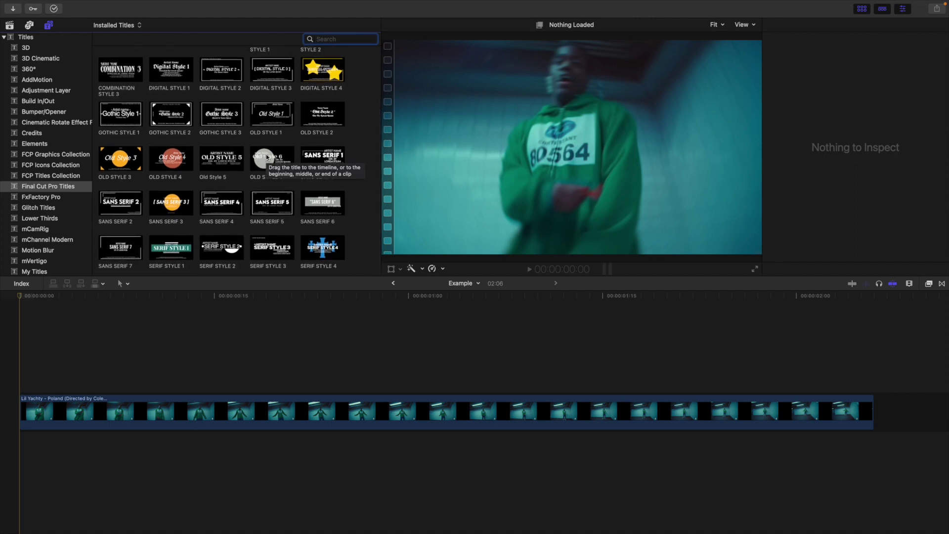
# Try the SERIF STYLE 2 title over the start of the clip, view its published parameters, and delete it.
pyautogui.click(222, 245)
pyautogui.moveTo(221, 244); pyautogui.dragTo(20, 366)
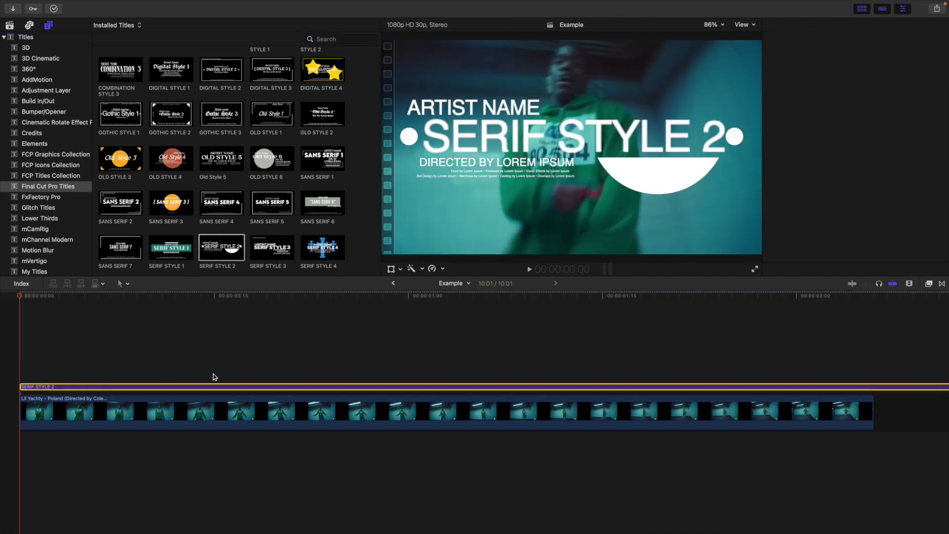
pyautogui.doubleClick(223, 386)
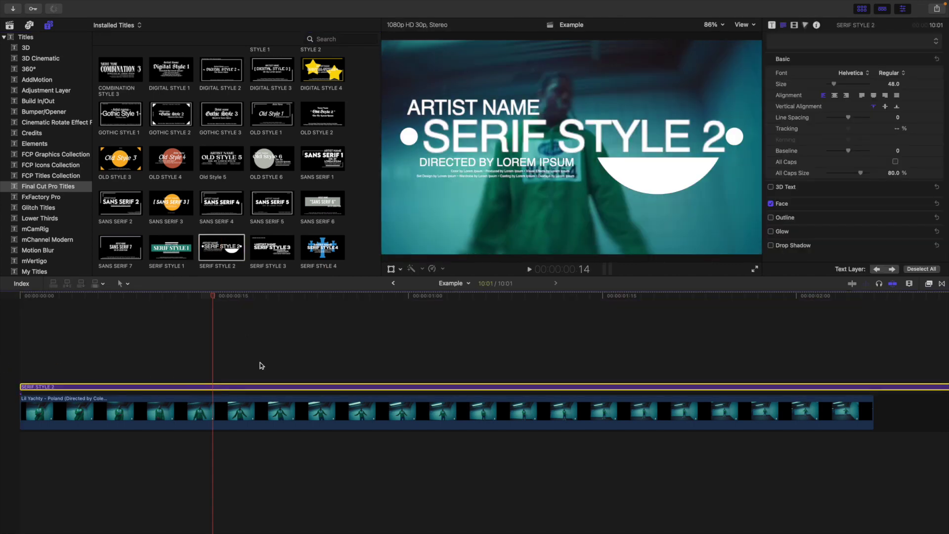
pyautogui.click(772, 24)
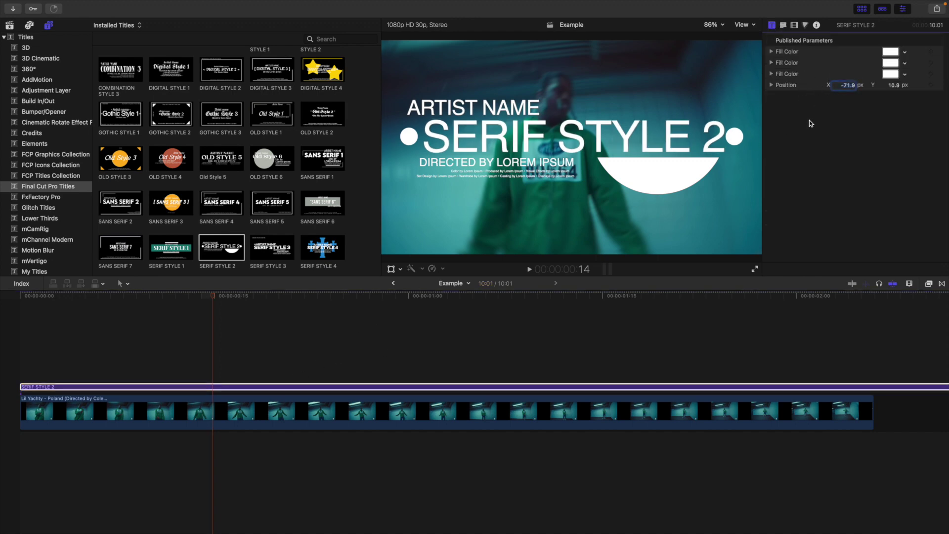
pyautogui.press('Delete')
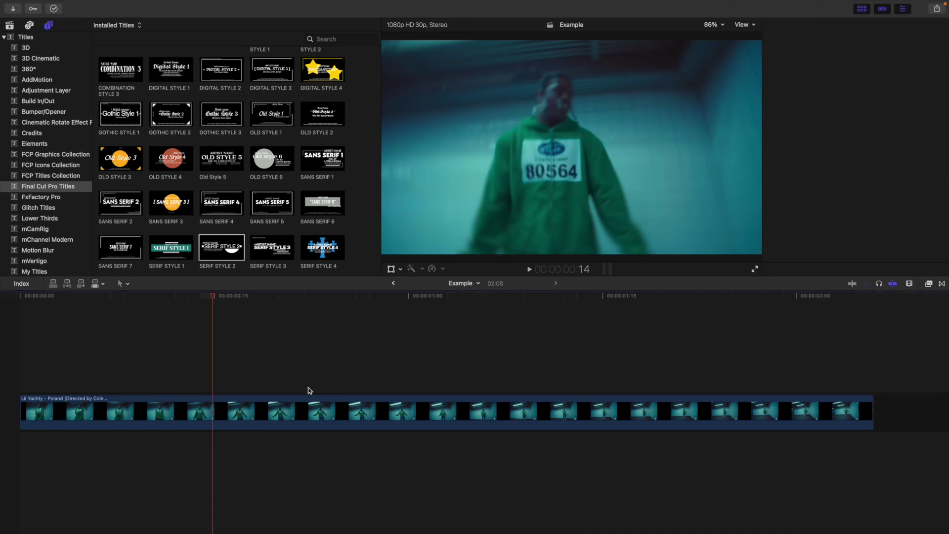
# Try the SANS SERIF 4 title over the start of the clip and delete it.
pyautogui.moveTo(218, 196); pyautogui.dragTo(17, 361)
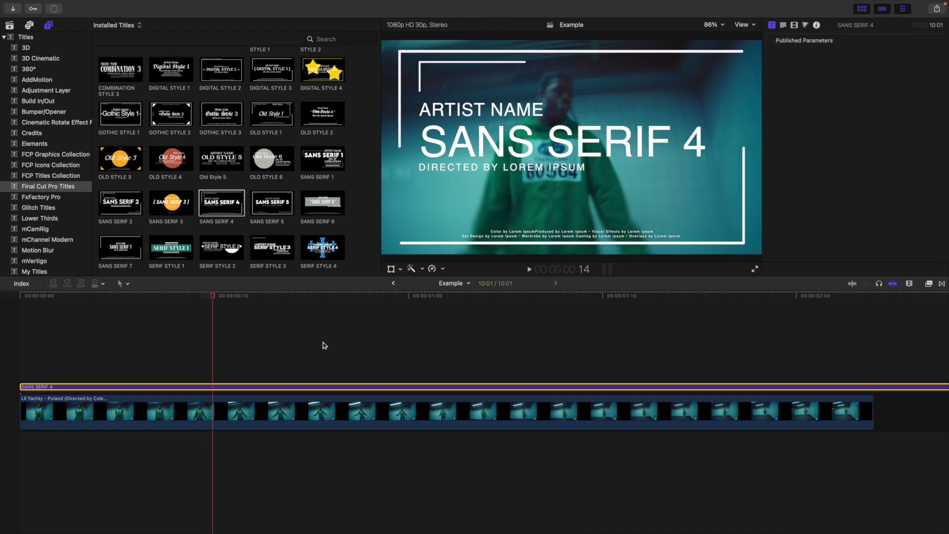
pyautogui.press('Delete')
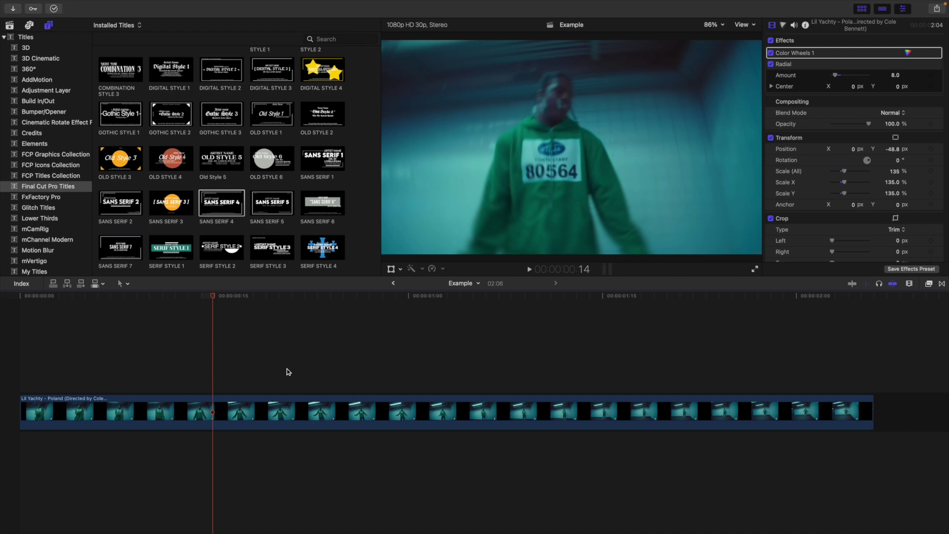
# Open the SANS SERIF 4 title template in Motion and expand its Graphic Elements and Top Frame groups.
pyautogui.click(222, 207)
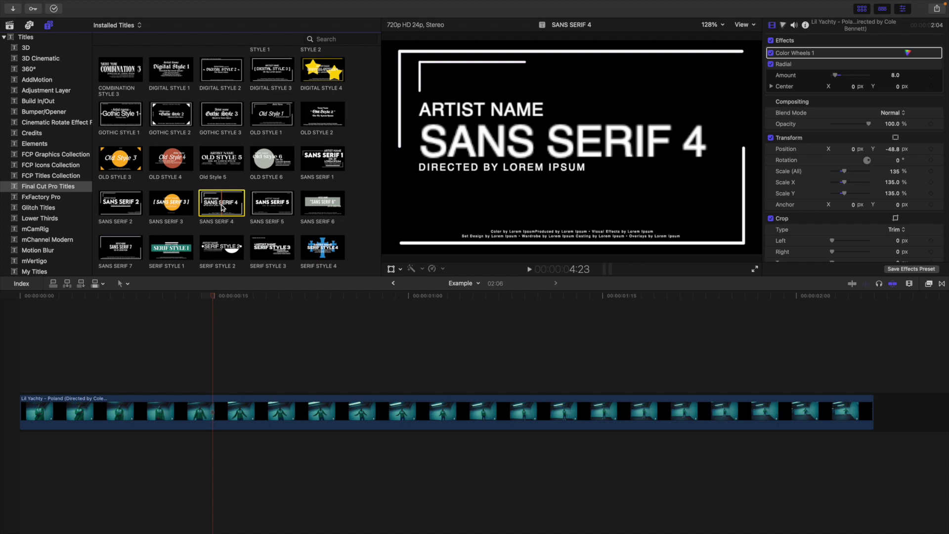
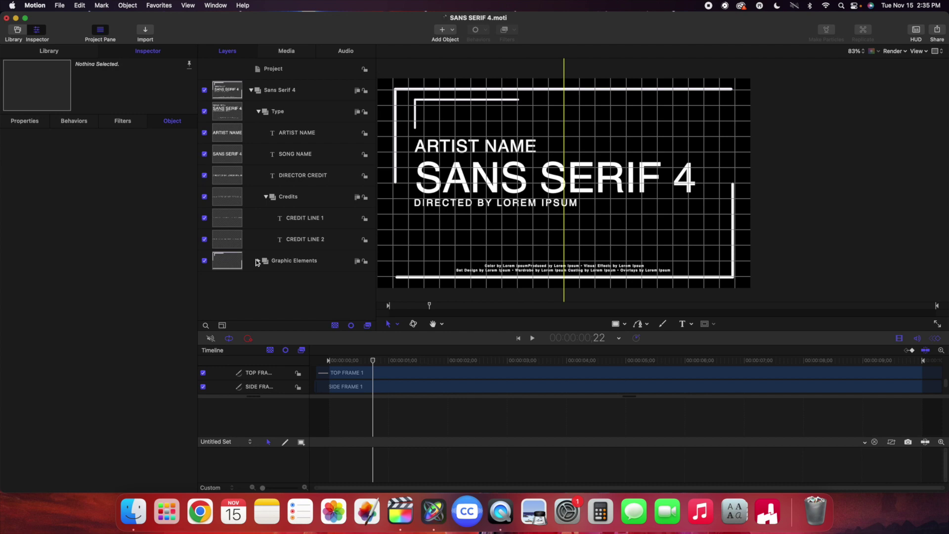
pyautogui.click(257, 262)
pyautogui.scroll(-1, 257, 267)
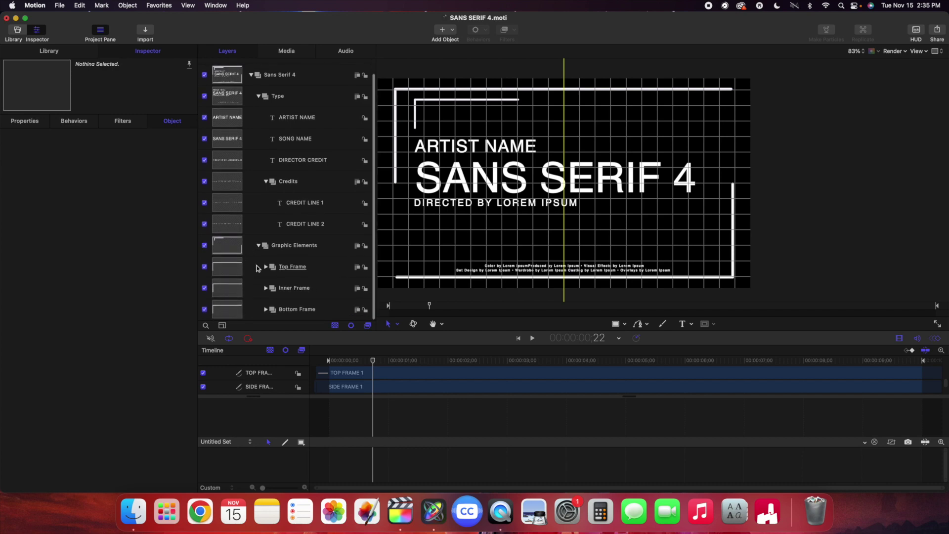
pyautogui.click(266, 267)
pyautogui.scroll(-3, 259, 269)
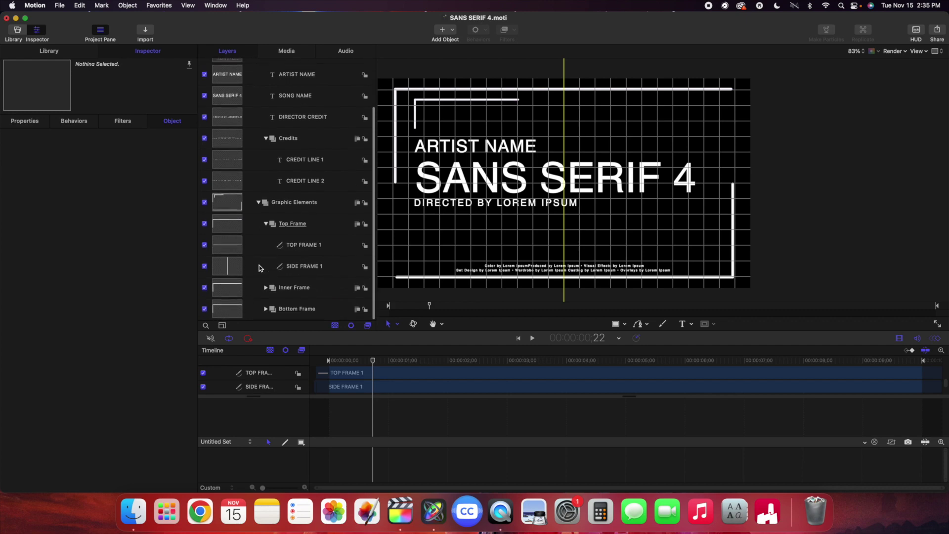
# Toggle the visibility of the SIDE FRAME 1 layer off and on to identify its line on the canvas.
pyautogui.click(204, 267)
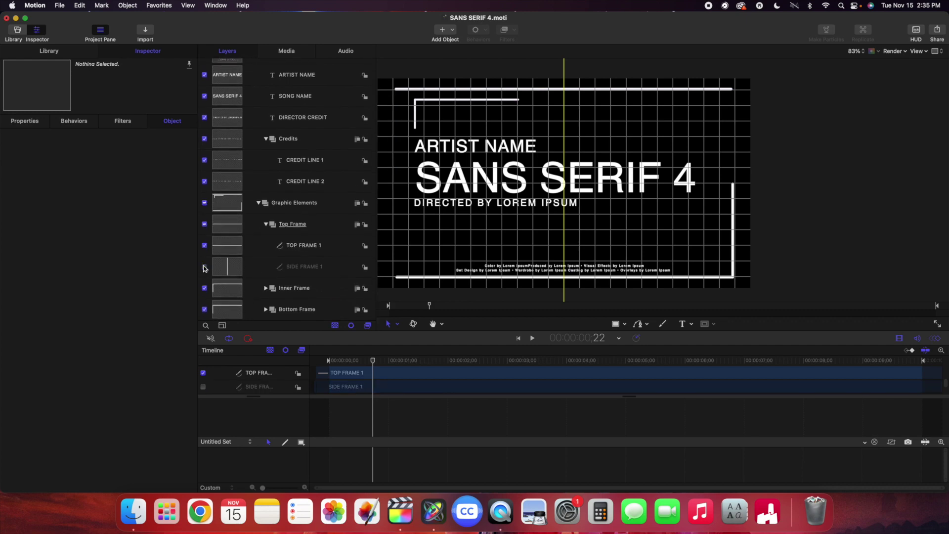
pyautogui.click(204, 267)
pyautogui.click(204, 267)
pyautogui.click(204, 268)
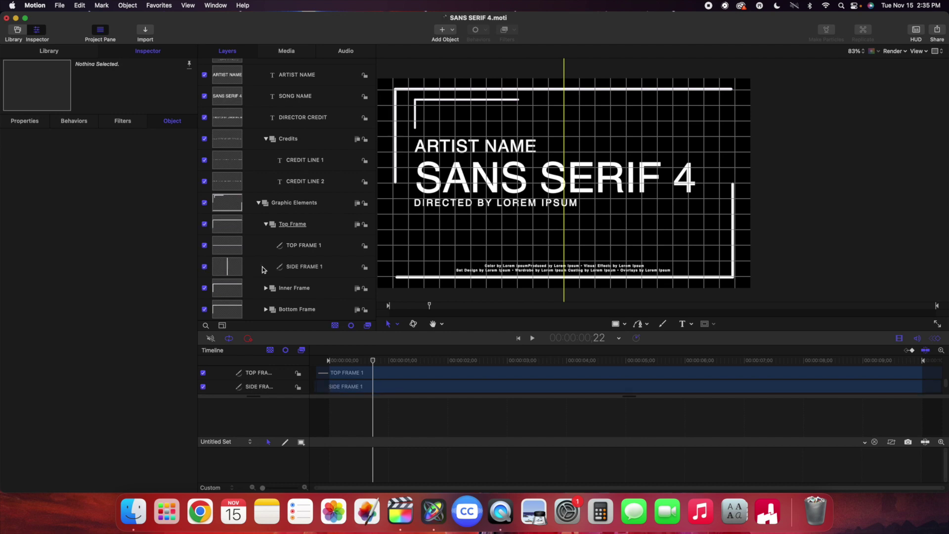
# Try a different outline brush color on SIDE FRAME 1, revert it, and look at the Brush Color parameter's Publish option.
pyautogui.click(333, 267)
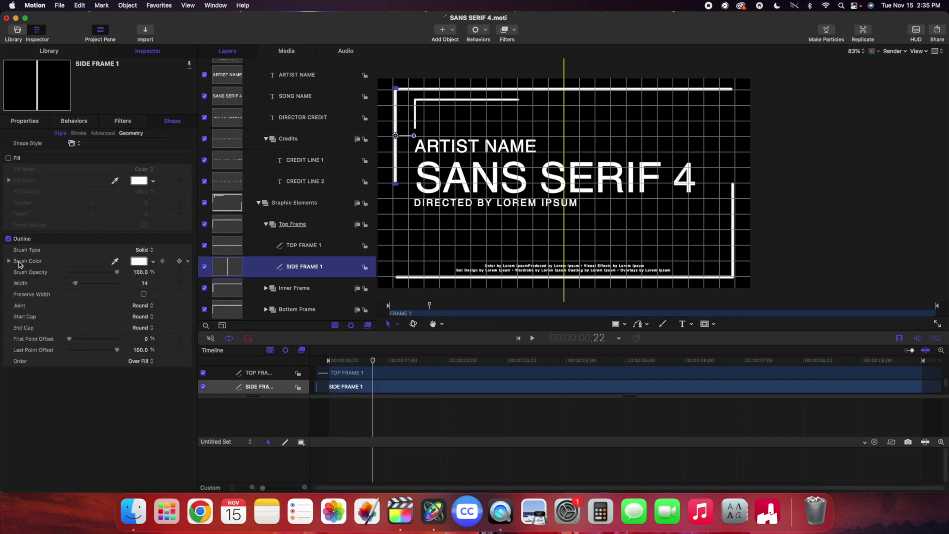
pyautogui.click(154, 264)
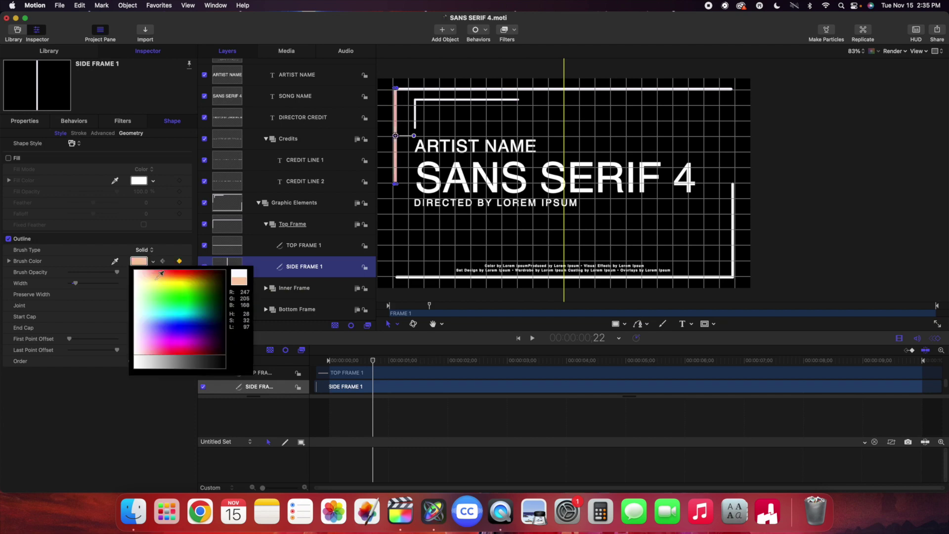
pyautogui.click(99, 398)
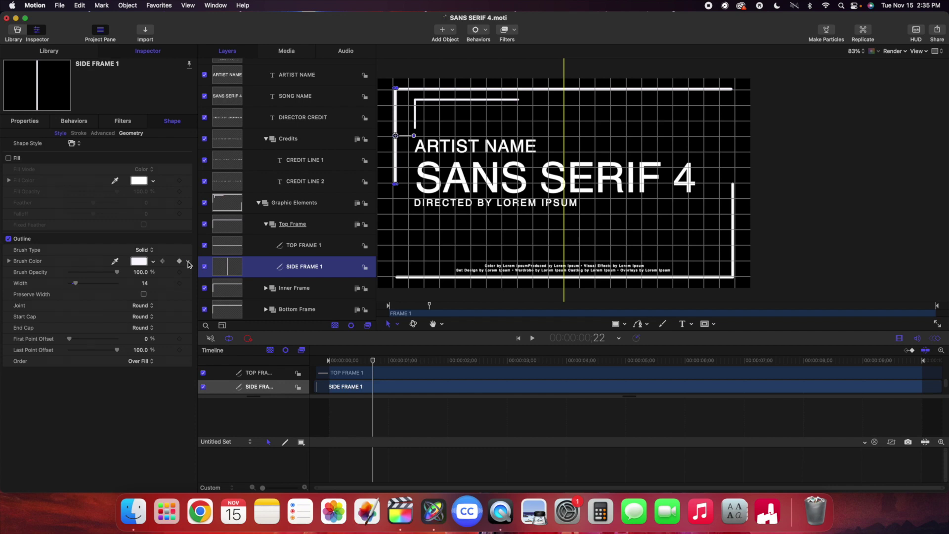
pyautogui.click(189, 264)
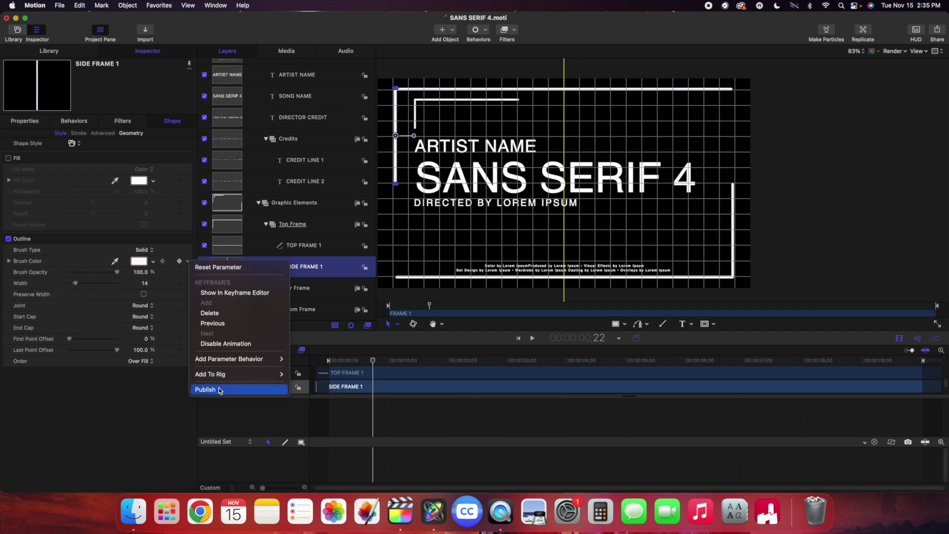
pyautogui.click(158, 390)
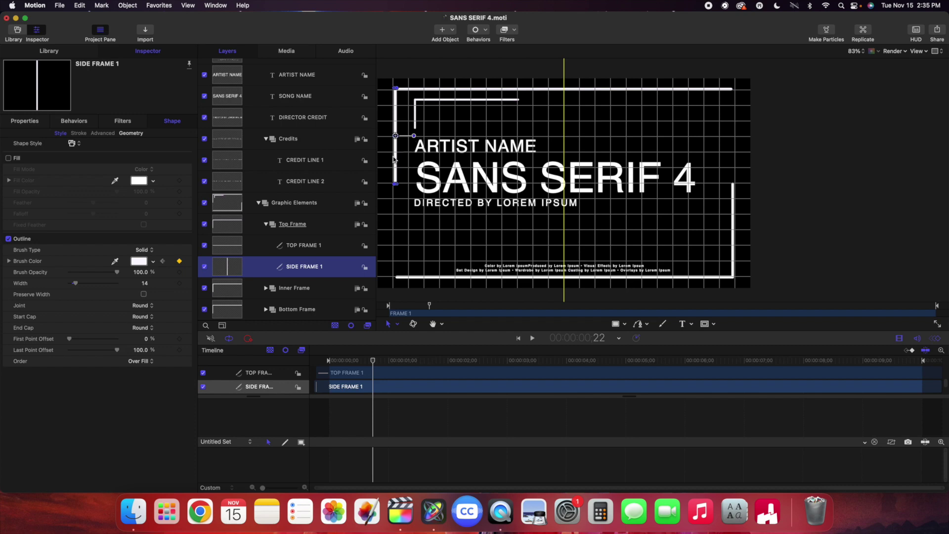
# Select the Project in the layer list to view its published parameters.
pyautogui.scroll(3, 330, 154)
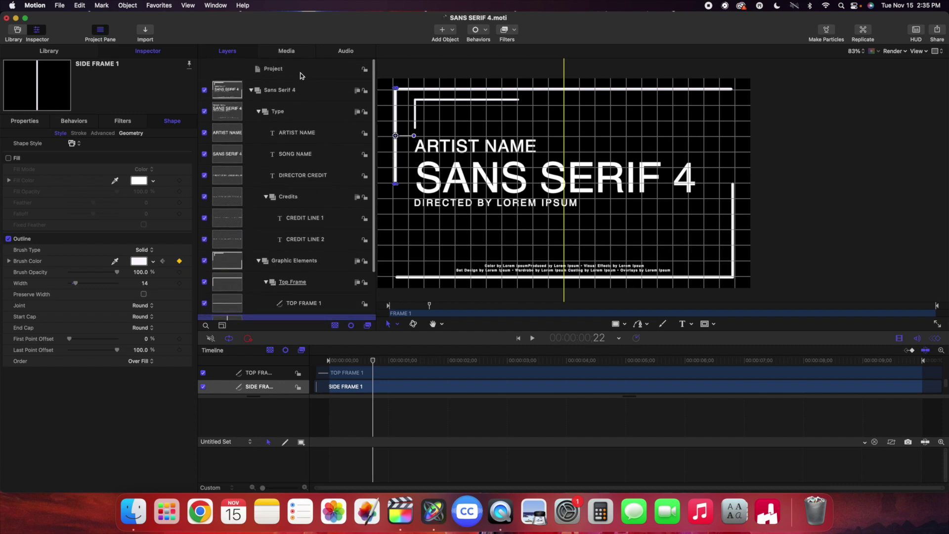
pyautogui.click(301, 70)
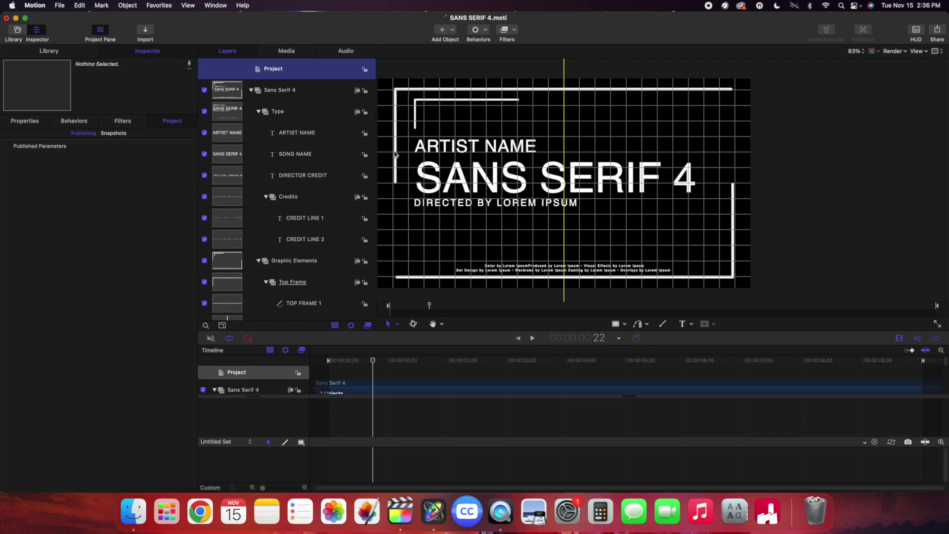
pyautogui.scroll(-3, 258, 113)
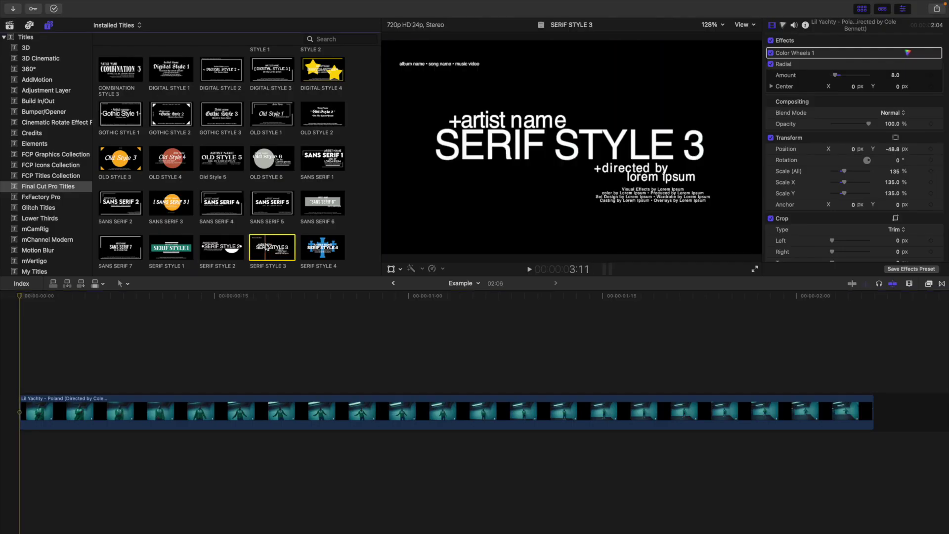
# Back in Final Cut Pro, place the SERIF STYLE 3 title over the clip, trim it to the clip's end at 2:06, and play it back.
pyautogui.moveTo(272, 247); pyautogui.dragTo(10, 348)
pyautogui.click(874, 388)
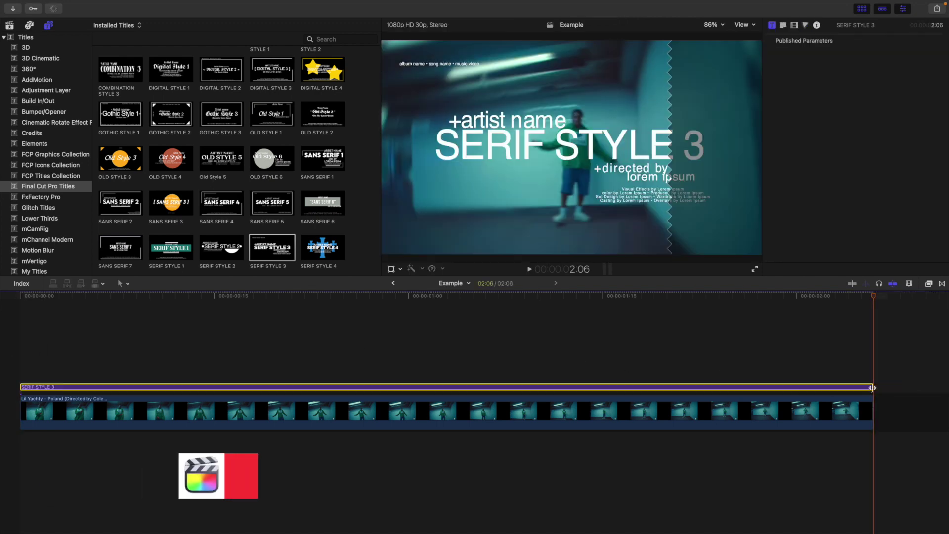
pyautogui.hotkey('alt', ']')
pyautogui.press('Home')
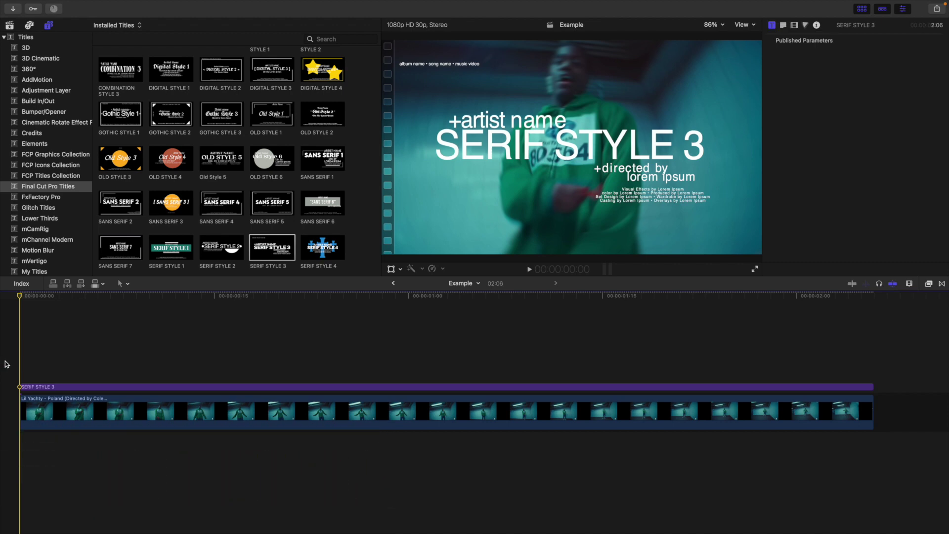
pyautogui.press('space')
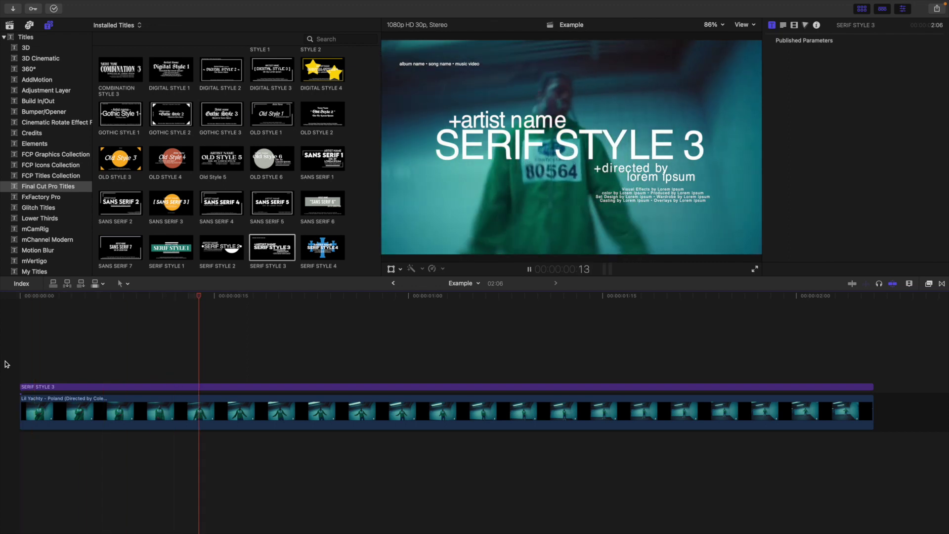
# Stop playback and replace the artist name text in the SERIF STYLE 3 title with "+Lil Yachty", keeping the plus sign.
pyautogui.press('space')
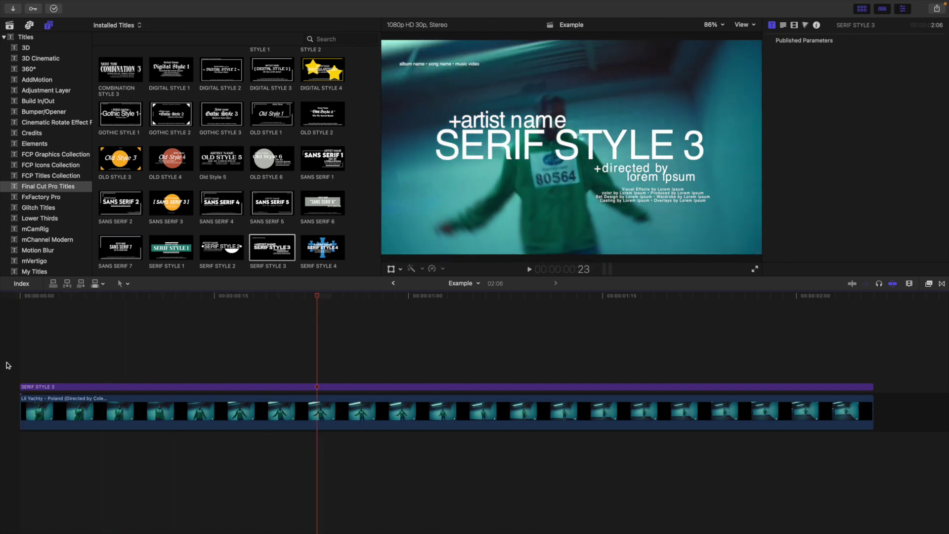
pyautogui.click(318, 387)
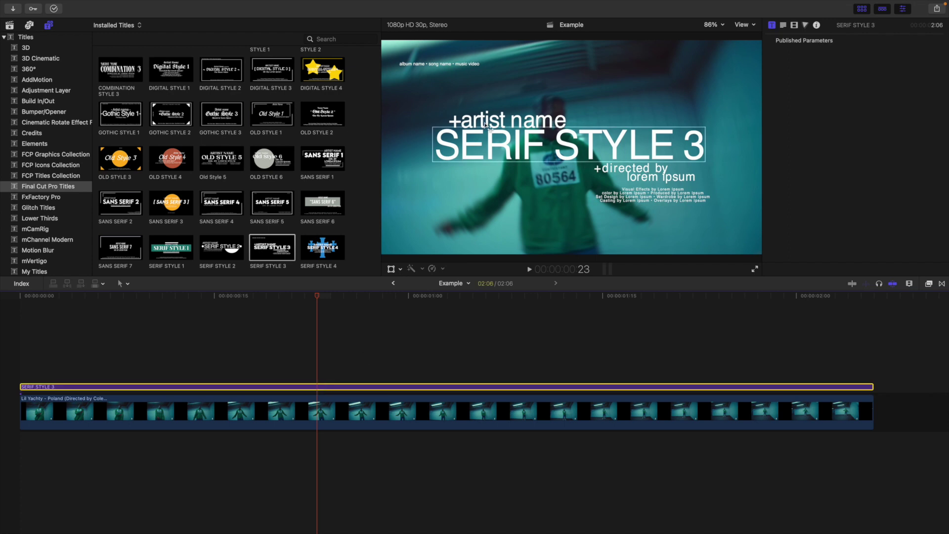
pyautogui.click(505, 125)
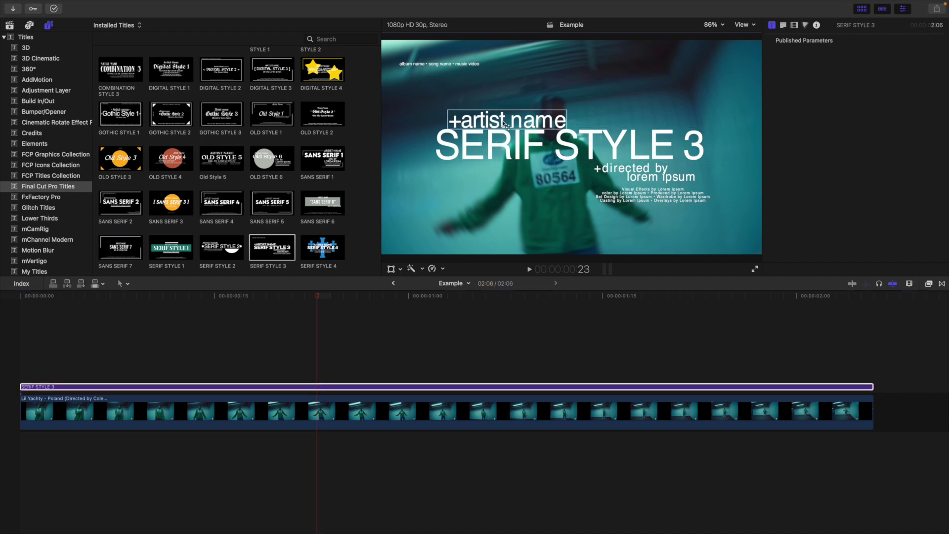
pyautogui.doubleClick(506, 124)
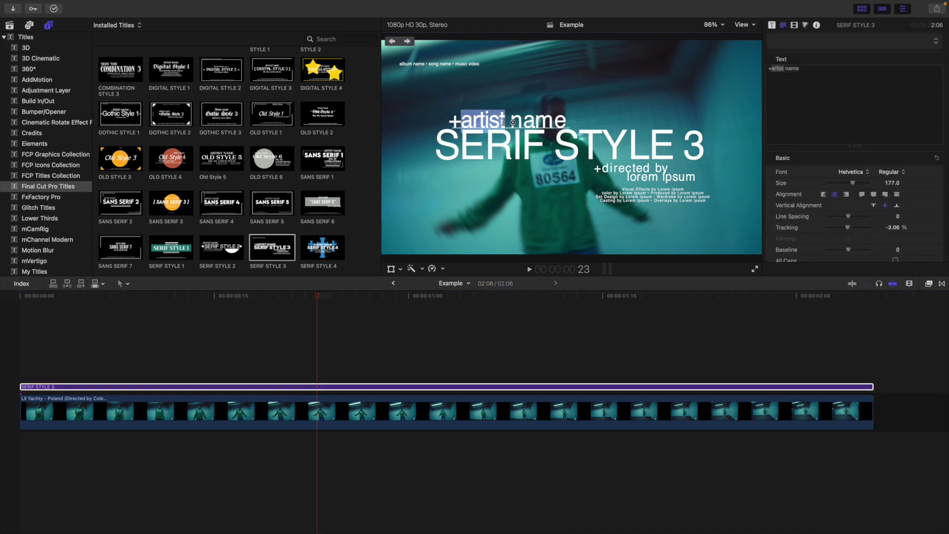
pyautogui.click(819, 69)
pyautogui.press('BackSpace')
pyautogui.press('BackSpace')
pyautogui.press('BackSpace')
pyautogui.press('BackSpace')
pyautogui.press('BackSpace')
pyautogui.press('BackSpace')
pyautogui.press('BackSpace')
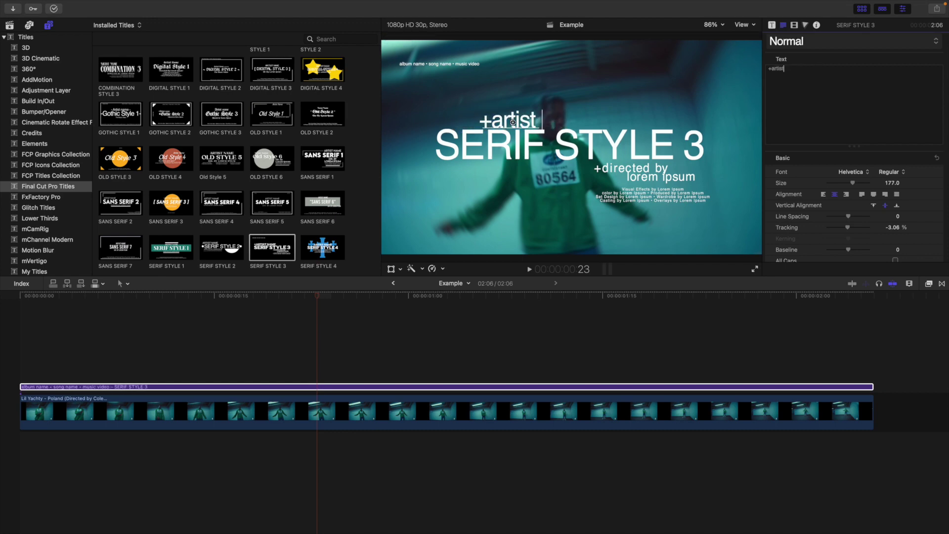
pyautogui.press('BackSpace')
pyautogui.press('BackSpace')
pyautogui.press('BackSpace')
pyautogui.press('BackSpace')
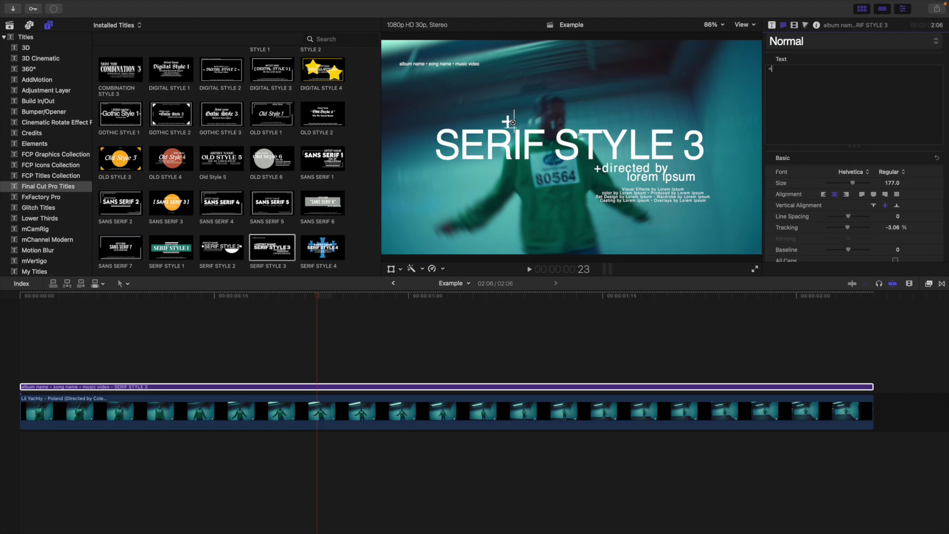
pyautogui.write('Lil')
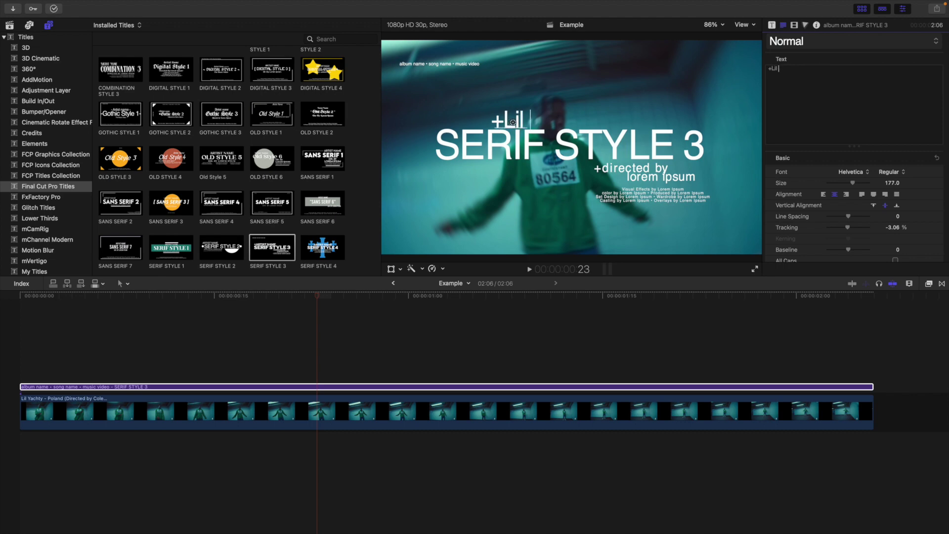
pyautogui.write(' Yachty')
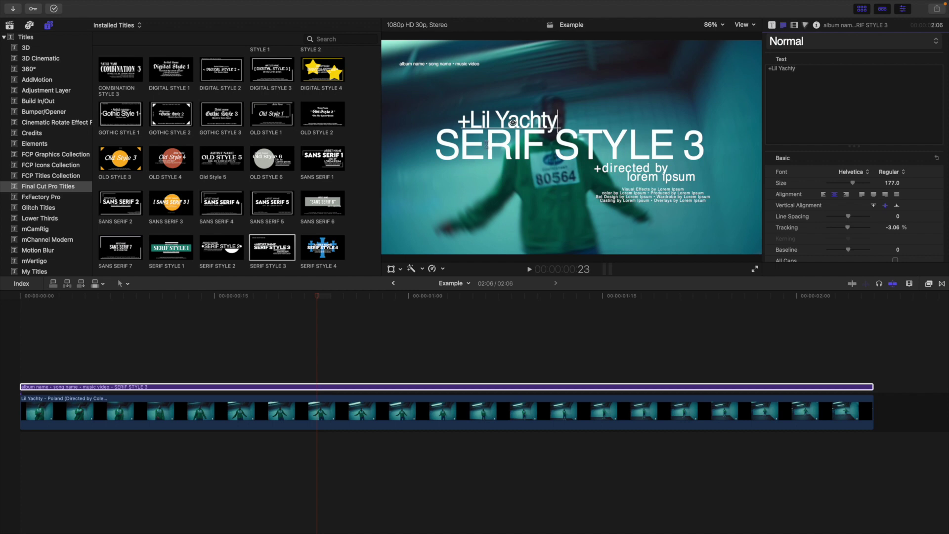
# Replace the main title line's text "SERIF STYLE 3" with "Poland".
pyautogui.click(575, 154)
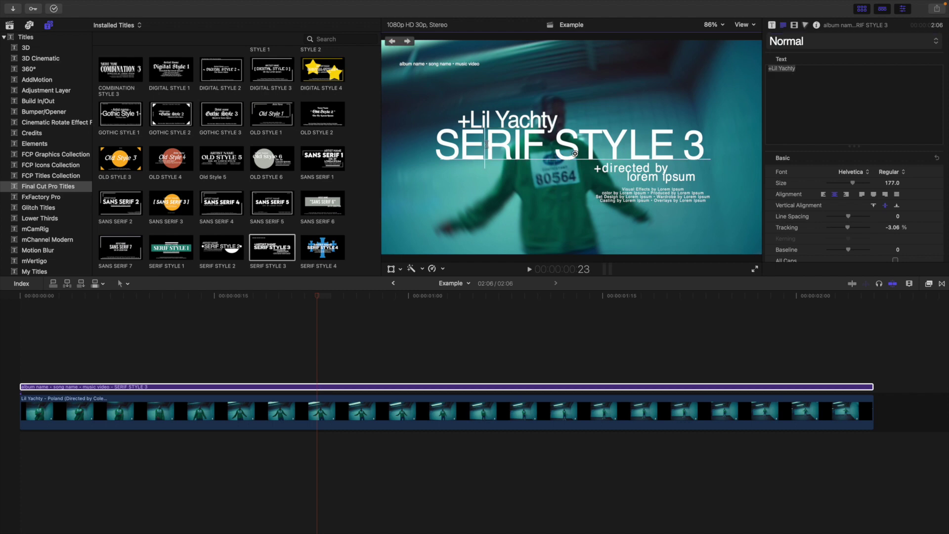
pyautogui.doubleClick(487, 144)
pyautogui.tripleClick(824, 69)
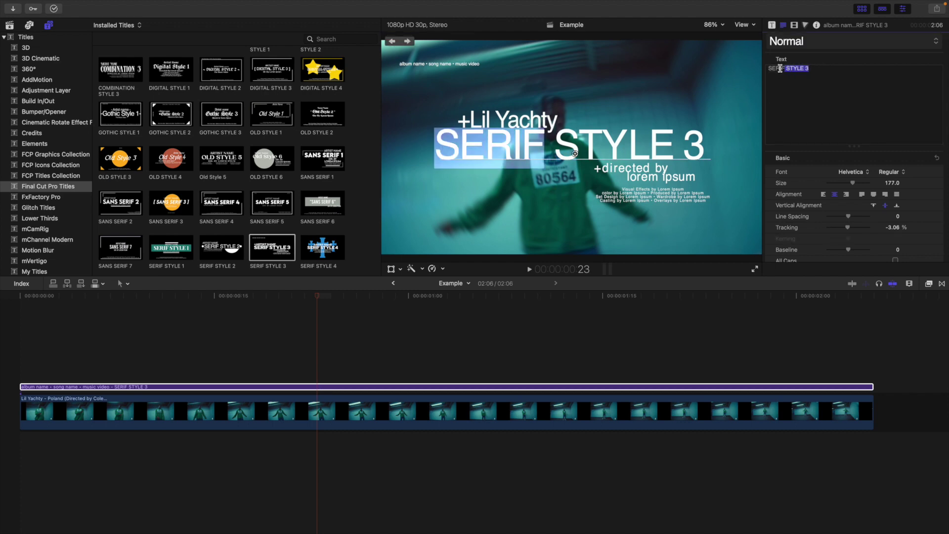
pyautogui.press('BackSpace')
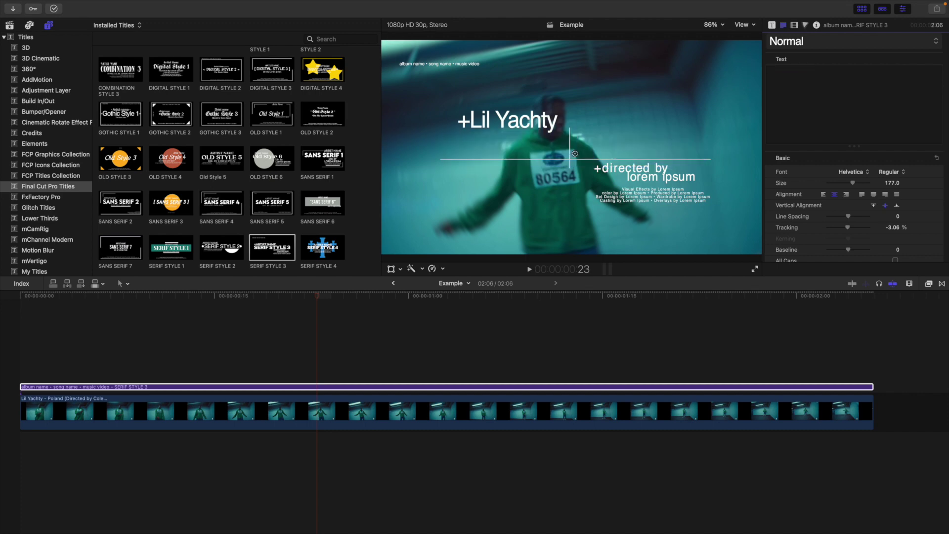
pyautogui.write('Poland')
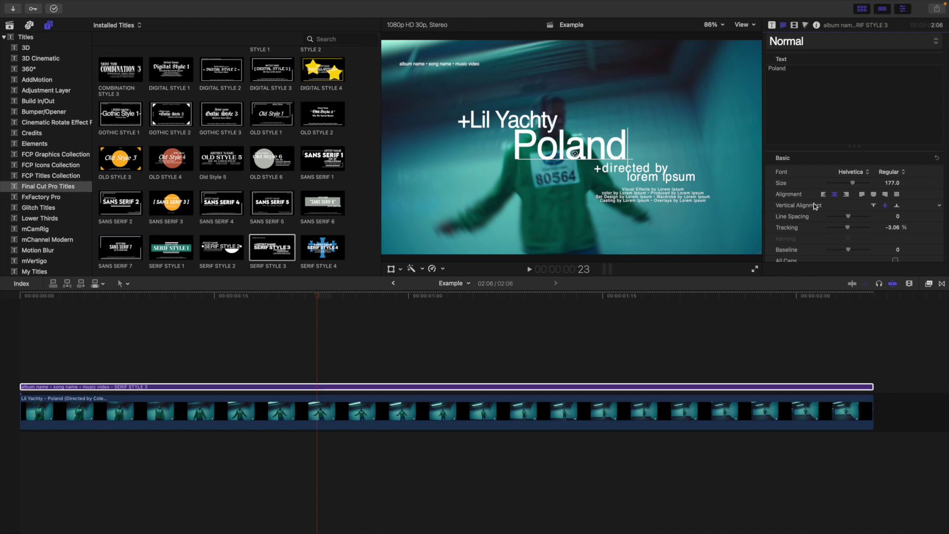
# Set the Poland line's tracking to 34.9%, its font to Heatwave and its size to 194.
pyautogui.scroll(-3, 815, 207)
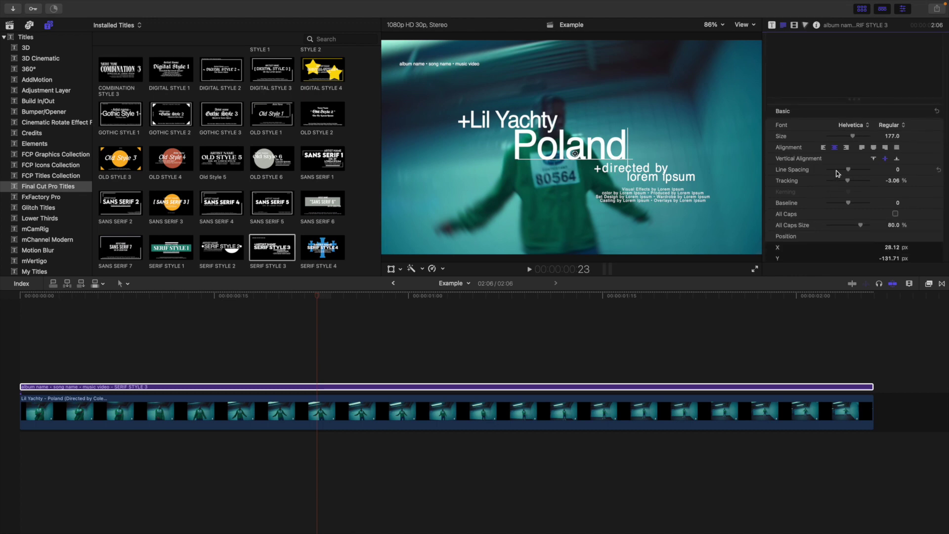
pyautogui.moveTo(848, 182); pyautogui.dragTo(855, 181)
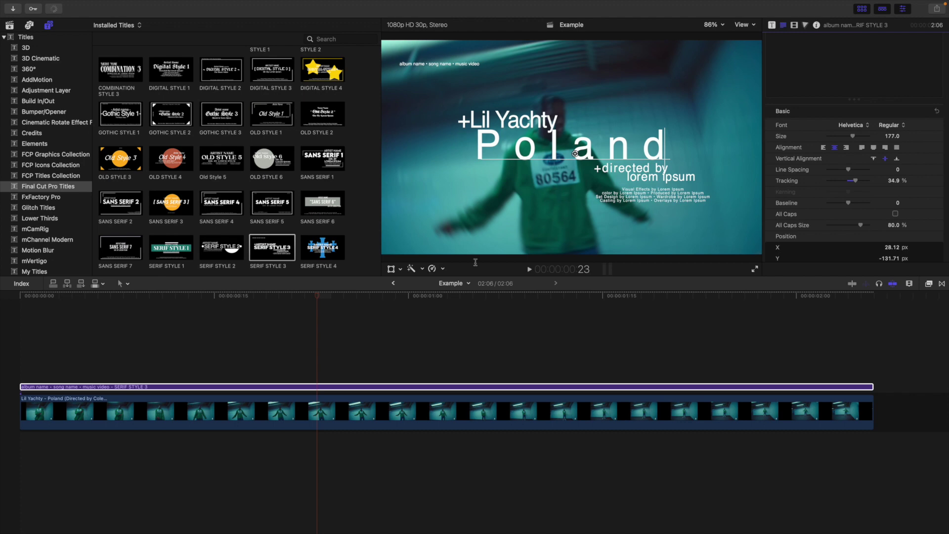
pyautogui.click(322, 387)
pyautogui.scroll(-5, 770, 243)
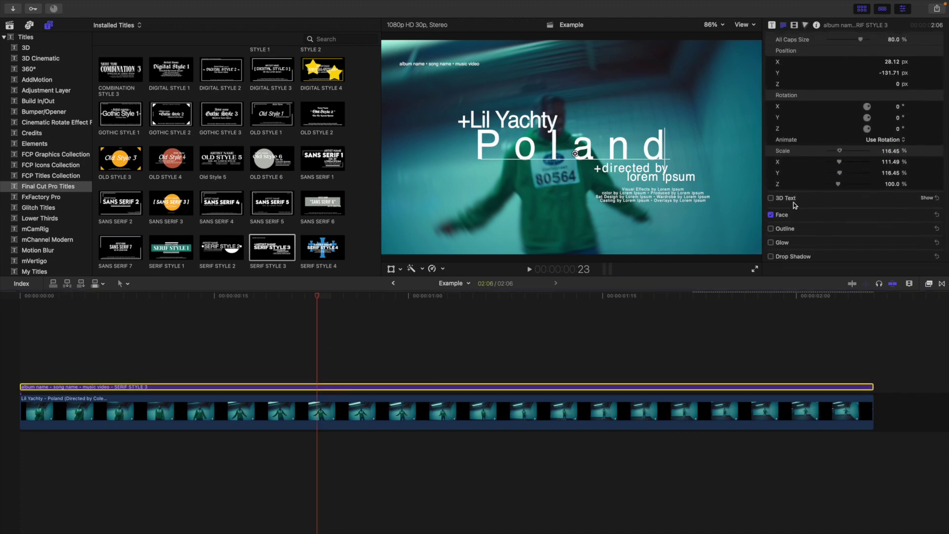
pyautogui.scroll(8, 795, 205)
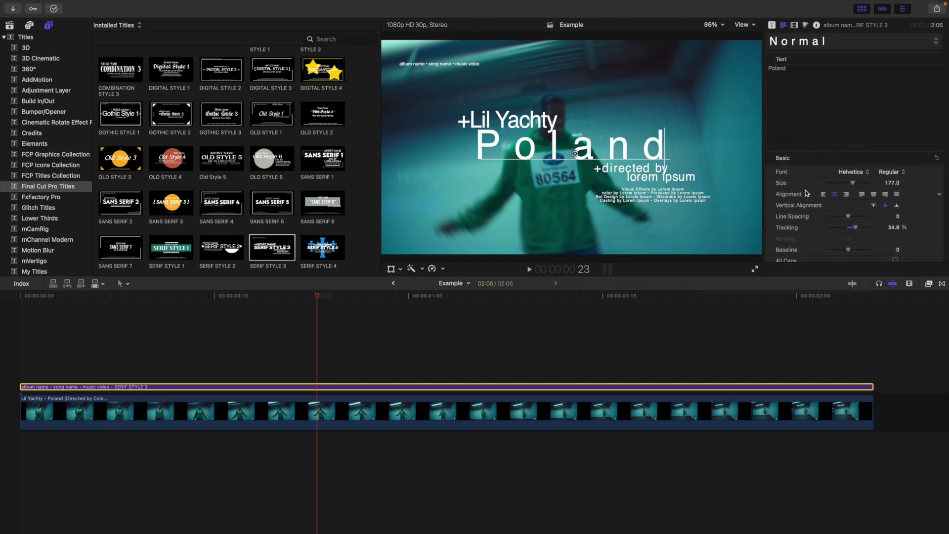
pyautogui.click(851, 172)
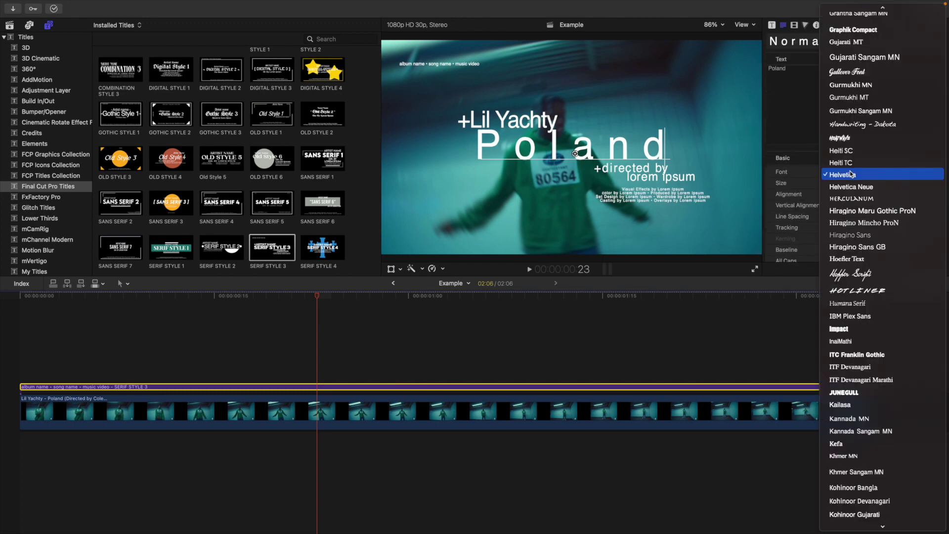
pyautogui.click(843, 137)
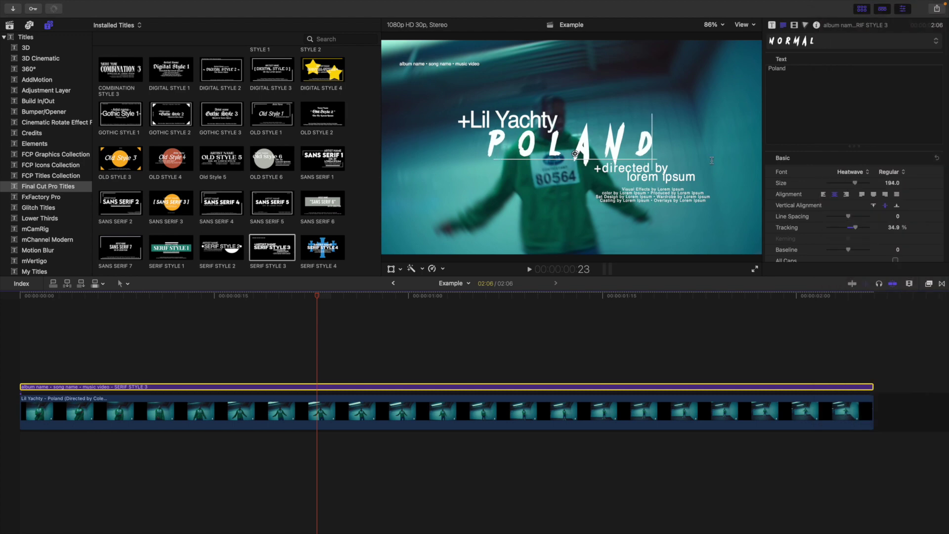
# Select the whole +Lil Yachty line, try the Hotliner font on it, and set its font to Impact.
pyautogui.doubleClick(480, 121)
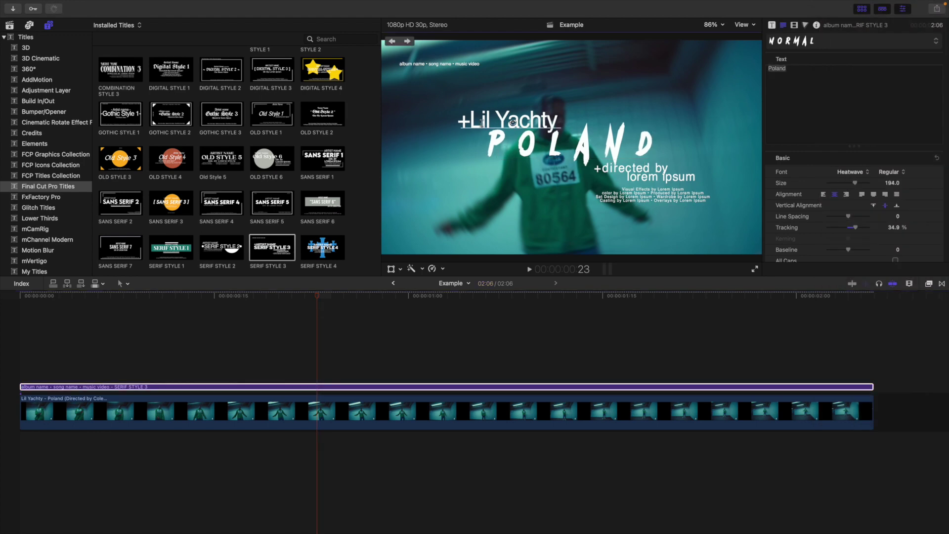
pyautogui.doubleClick(479, 122)
pyautogui.moveTo(805, 68); pyautogui.dragTo(764, 68)
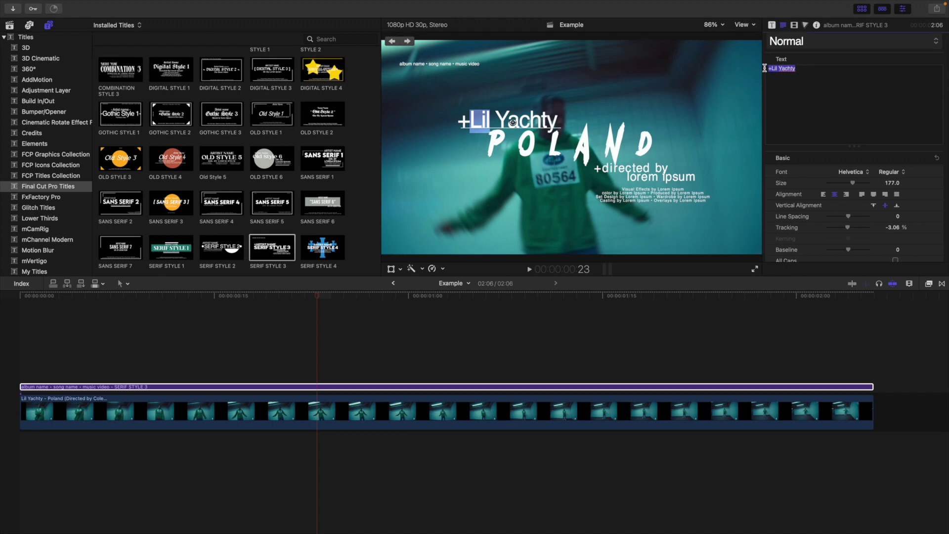
pyautogui.click(853, 172)
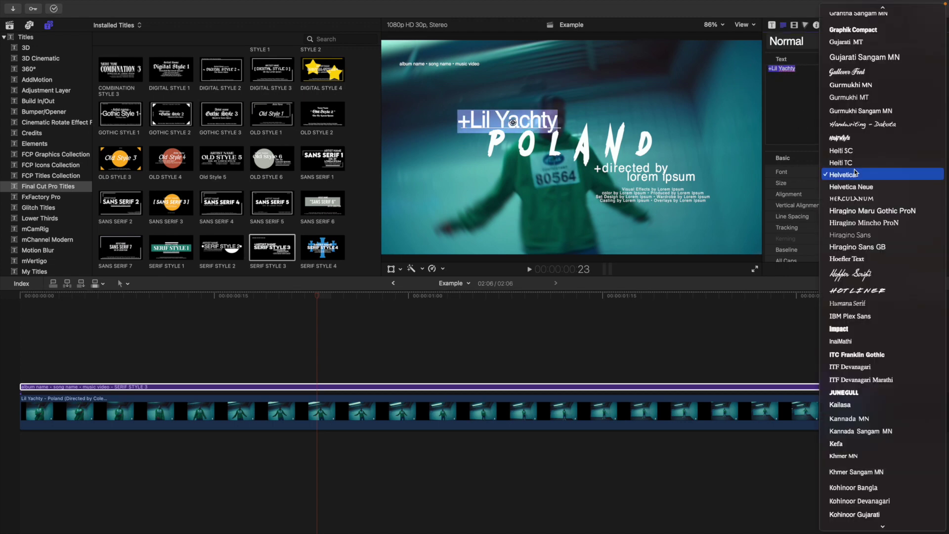
pyautogui.scroll(-5, 850, 237)
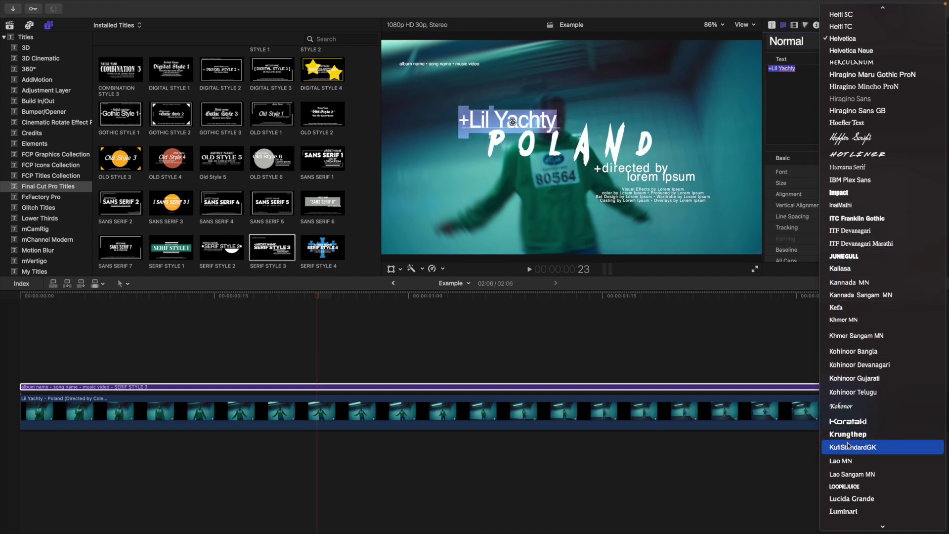
pyautogui.click(849, 154)
pyautogui.click(854, 171)
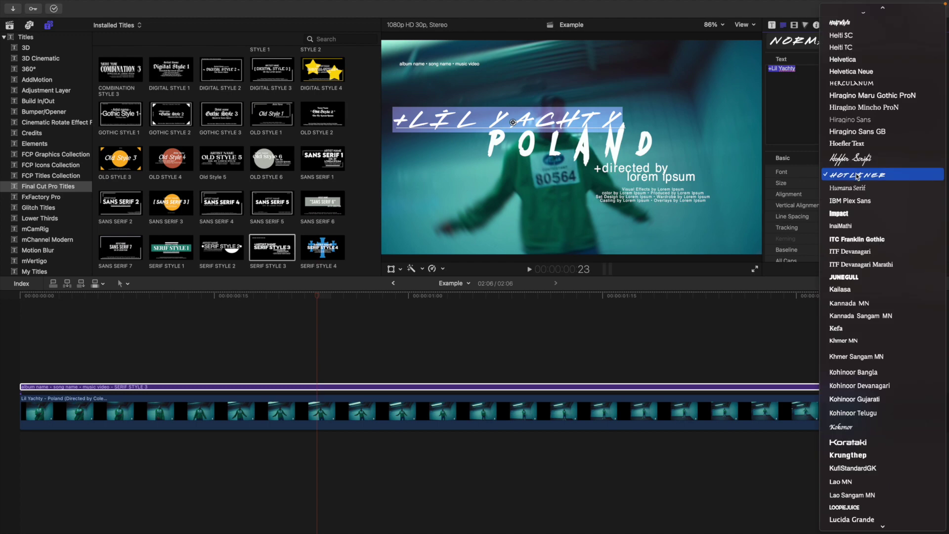
pyautogui.click(848, 213)
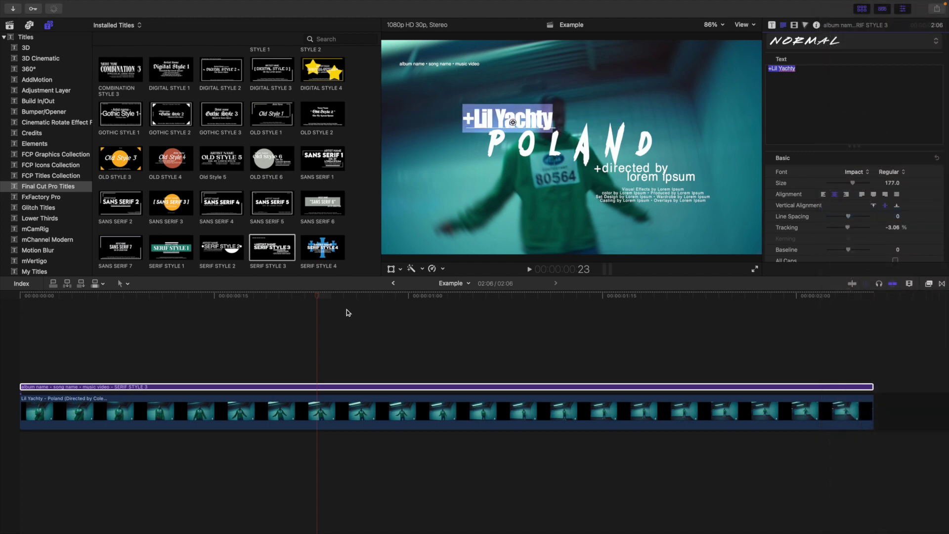
# Select the Poland text in the title and look through its position, rotation, scale and style parameters.
pyautogui.click(307, 333)
pyautogui.click(311, 386)
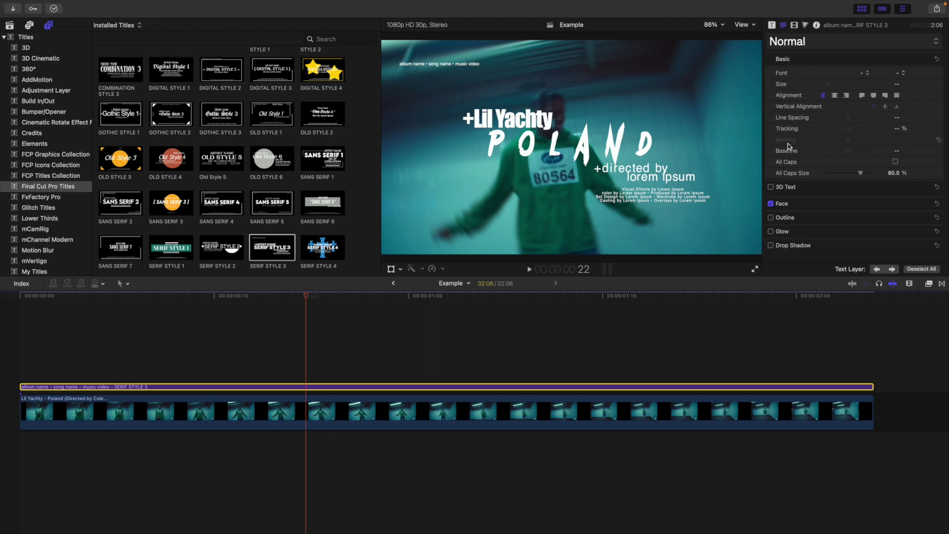
pyautogui.click(563, 148)
pyautogui.doubleClick(564, 147)
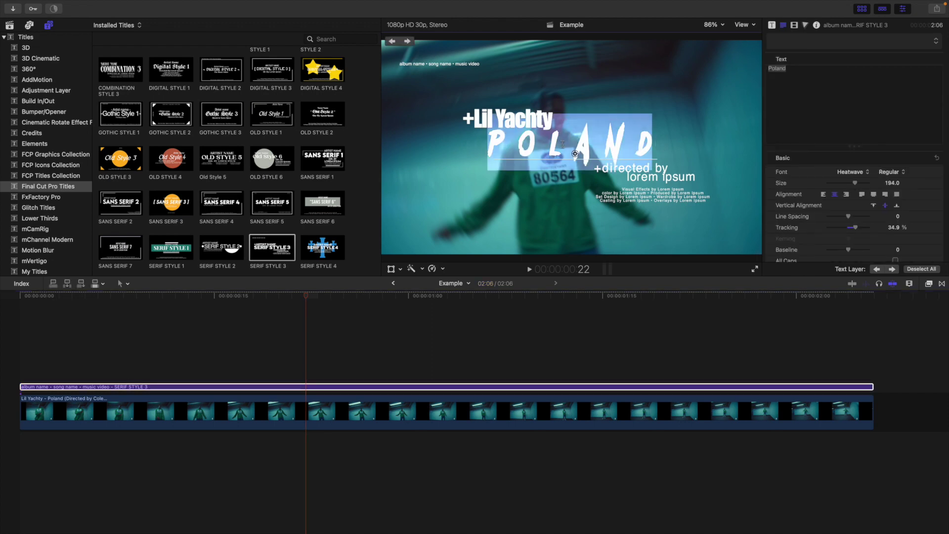
pyautogui.scroll(-10, 837, 196)
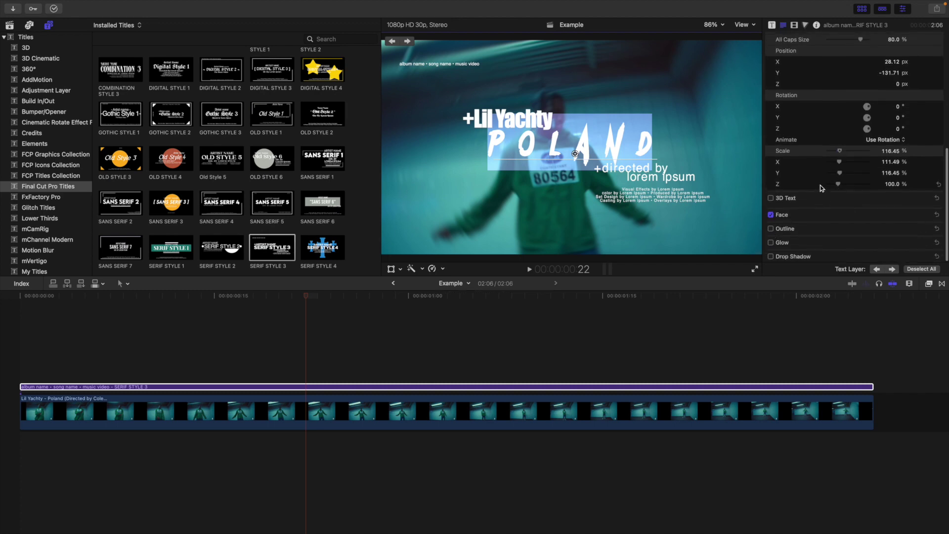
pyautogui.scroll(10, 820, 185)
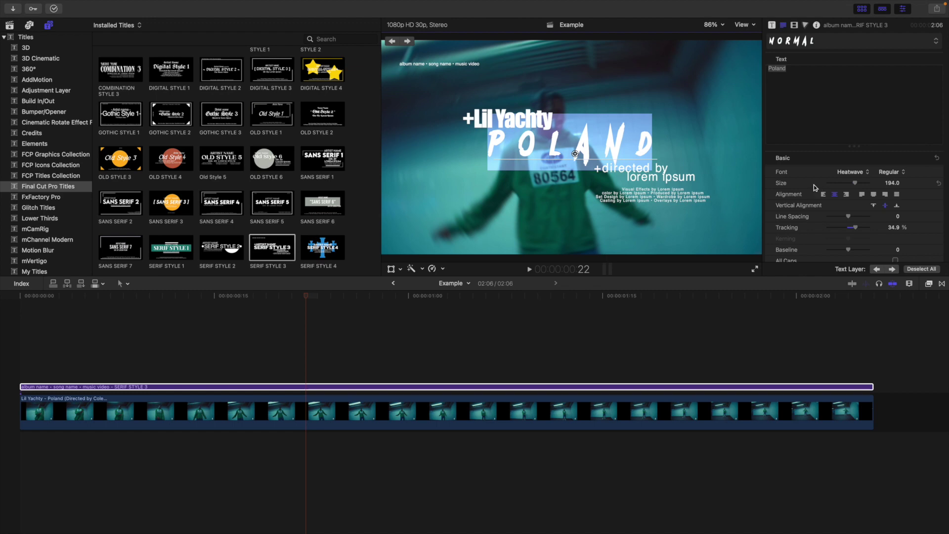
# Play the customized title from the start of the timeline, restart the playback, and stop it at frame 14.
pyautogui.click(7, 363)
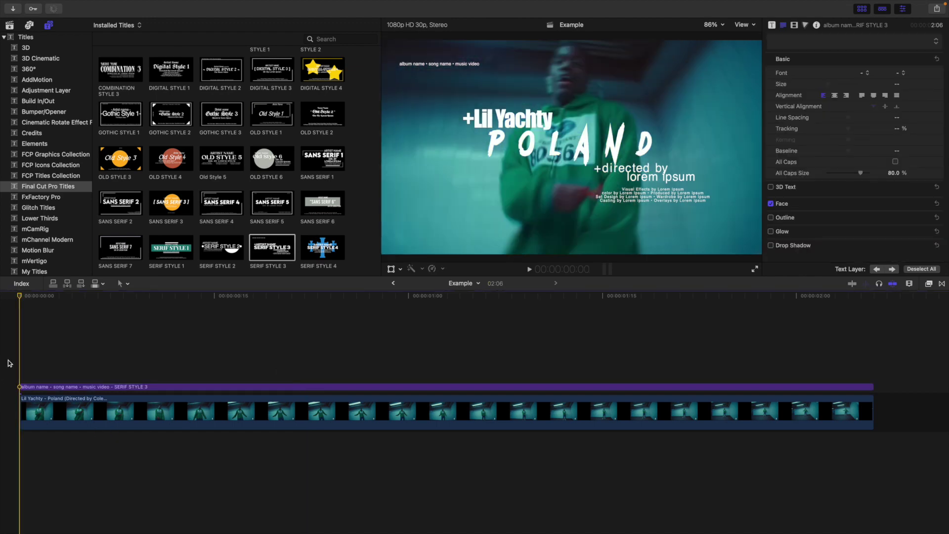
pyautogui.press('space')
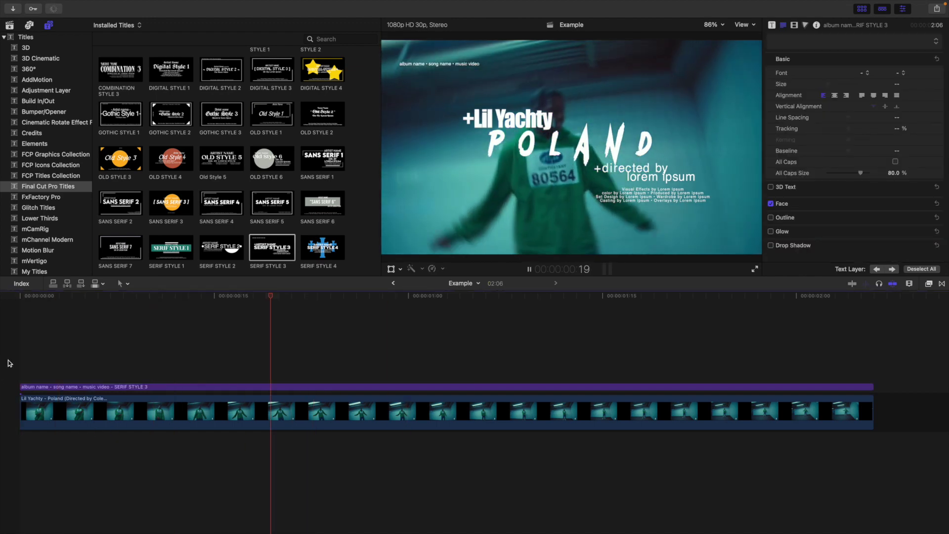
pyautogui.press('Home')
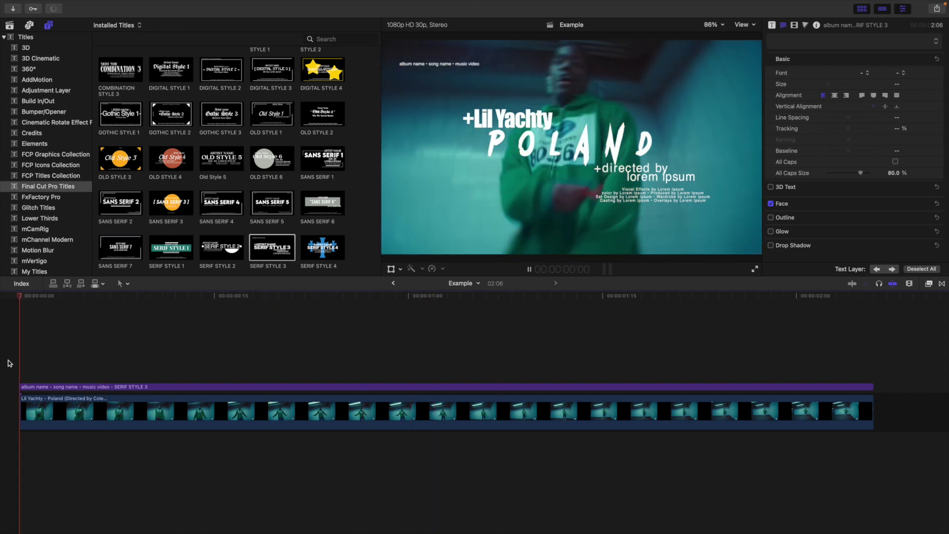
pyautogui.press('space')
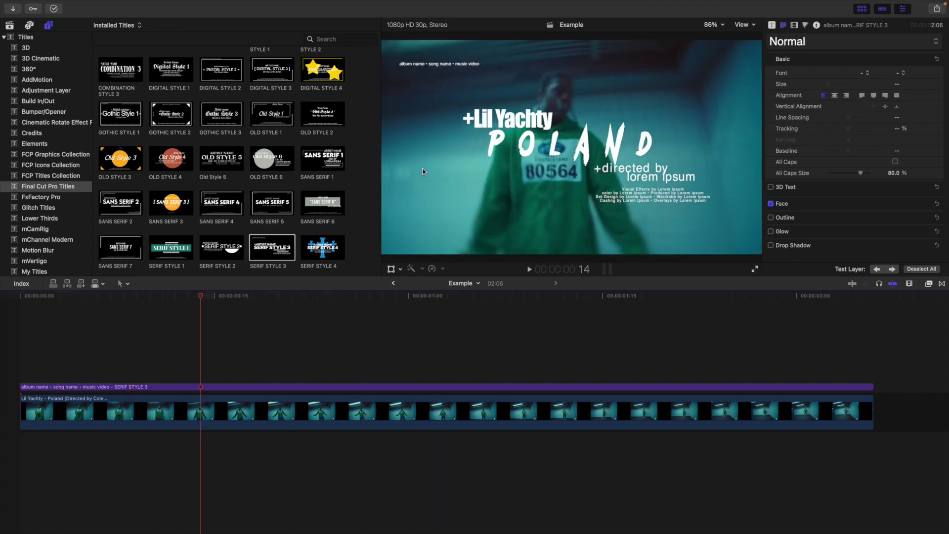
# Change the face color of the Poland text in the title from white to yellow.
pyautogui.click(220, 387)
pyautogui.doubleClick(524, 151)
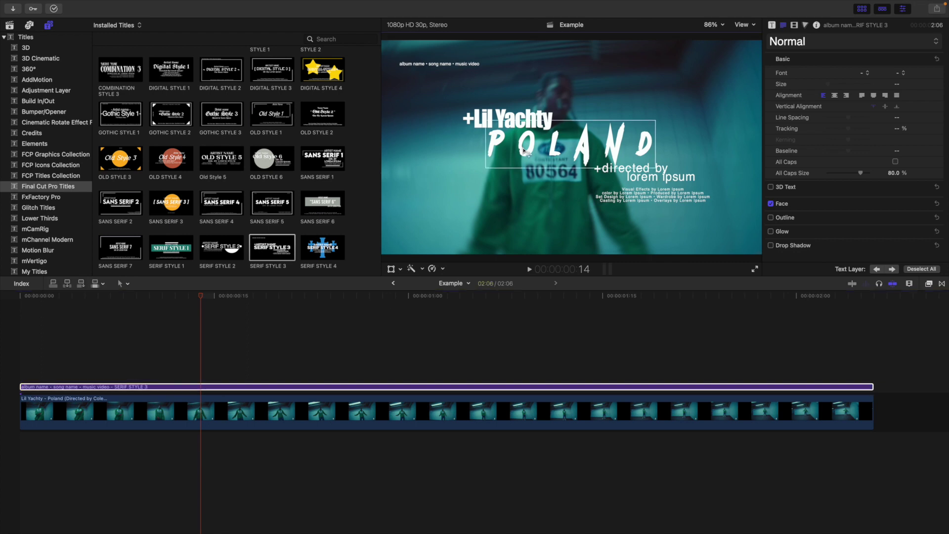
pyautogui.scroll(-10, 821, 211)
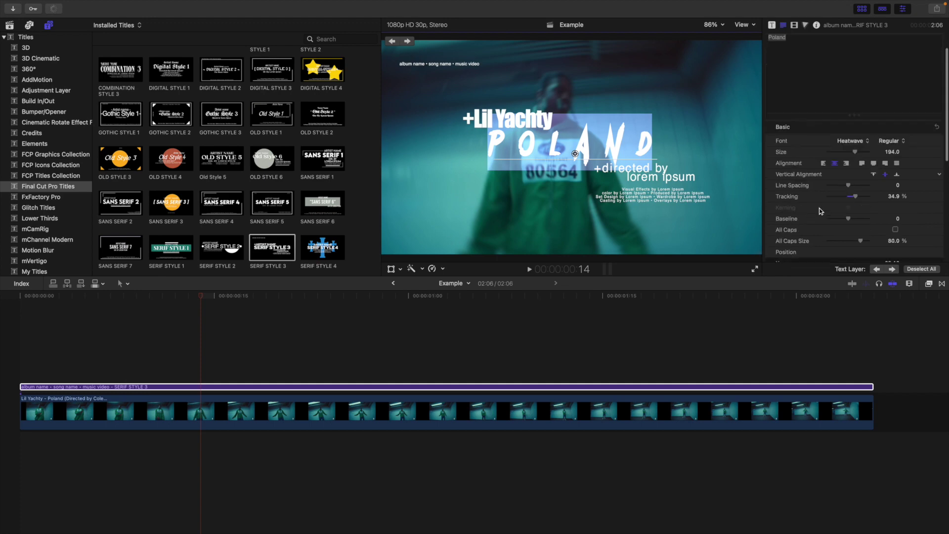
pyautogui.click(925, 216)
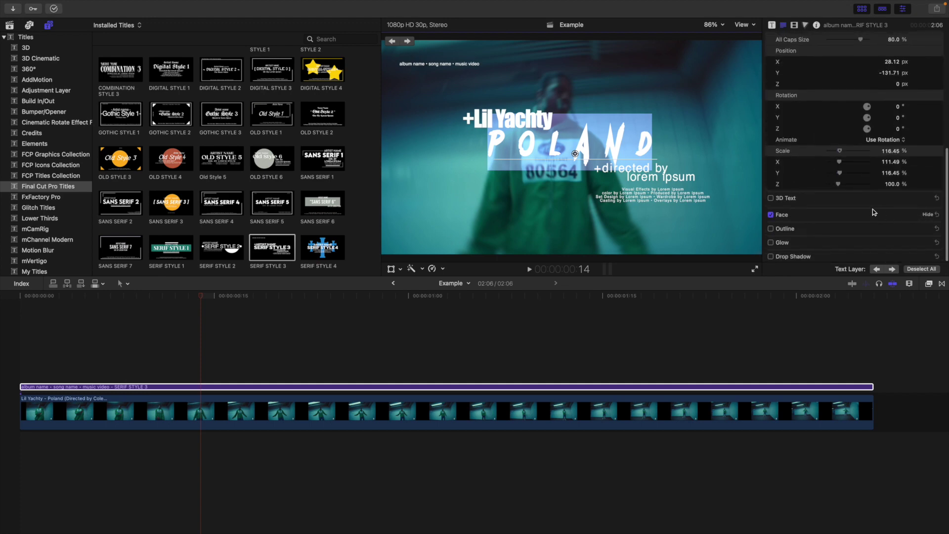
pyautogui.scroll(-2, 875, 212)
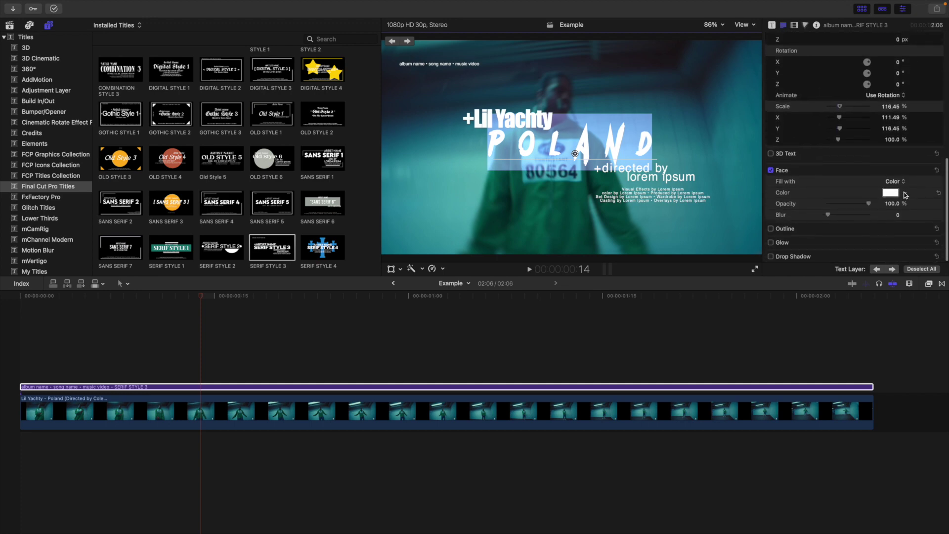
pyautogui.click(904, 193)
pyautogui.click(876, 276)
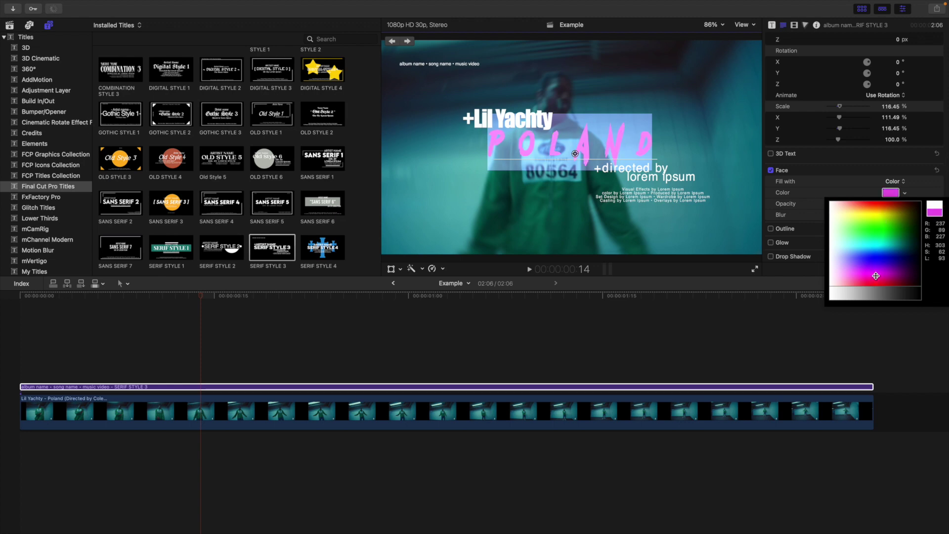
pyautogui.moveTo(876, 276); pyautogui.dragTo(878, 253)
pyautogui.moveTo(878, 242); pyautogui.dragTo(873, 216)
pyautogui.click(303, 314)
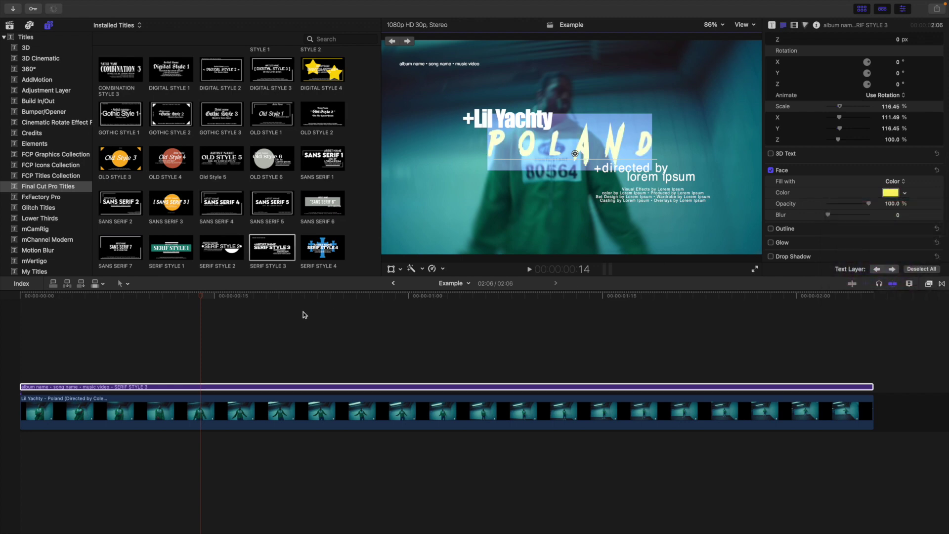
# Duplicate the SERIF STYLE 3 title clip and stack the copy directly above the original, aligned to the same start.
pyautogui.click(272, 319)
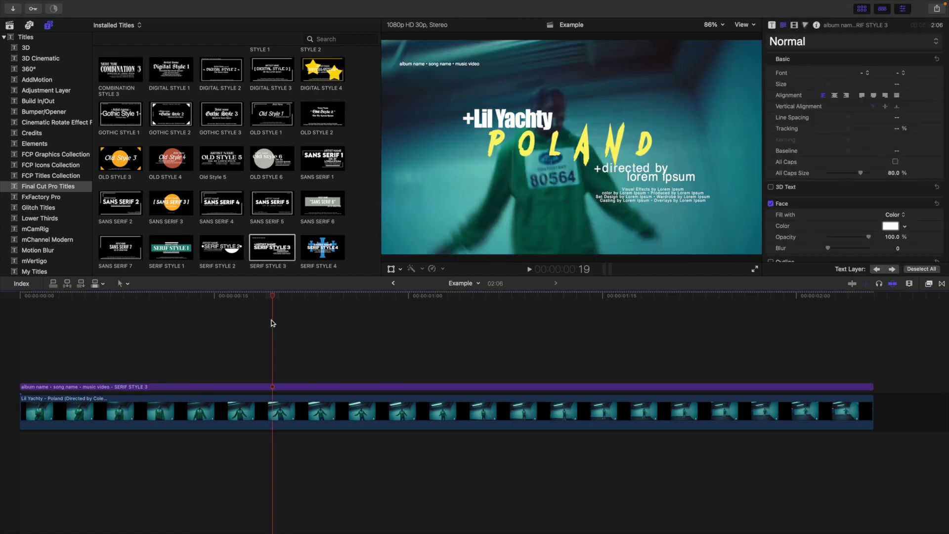
pyautogui.click(229, 346)
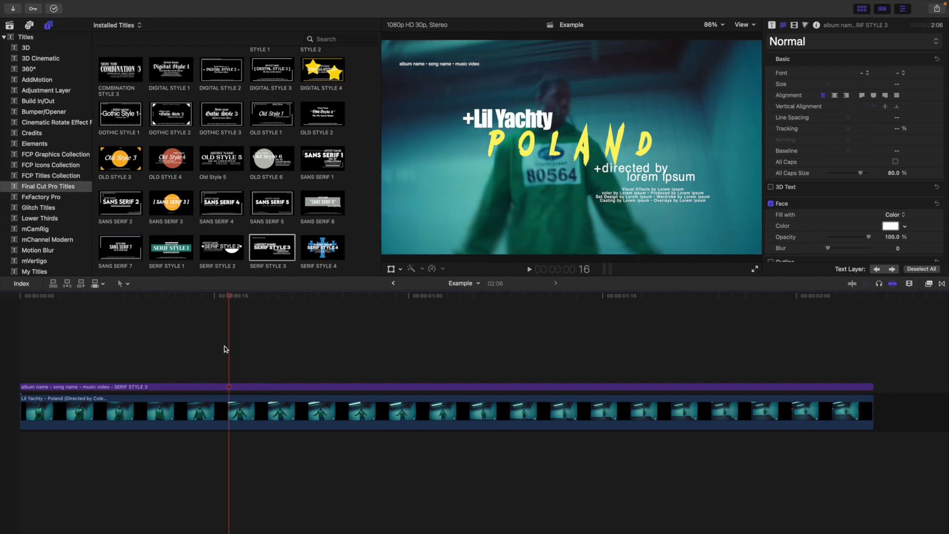
pyautogui.click(244, 387)
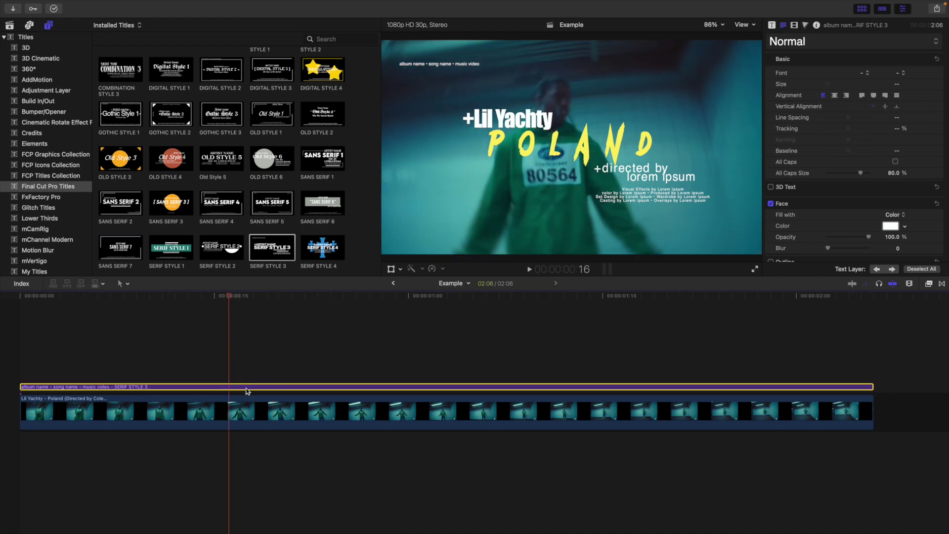
pyautogui.moveTo(245, 387); pyautogui.dragTo(246, 376)
pyautogui.click(232, 364)
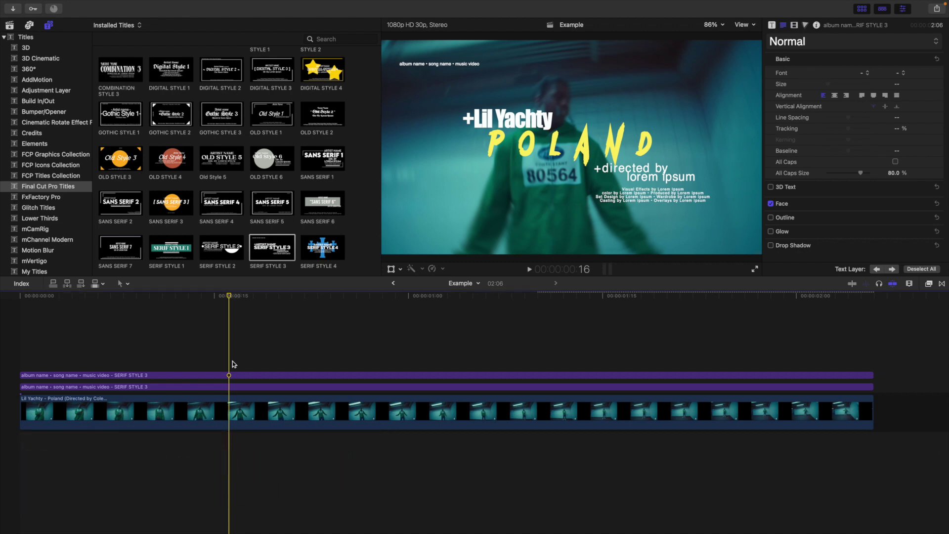
# Apply the Gaussian blur effect to the lower of the two SERIF STYLE 3 title clips.
pyautogui.click(929, 283)
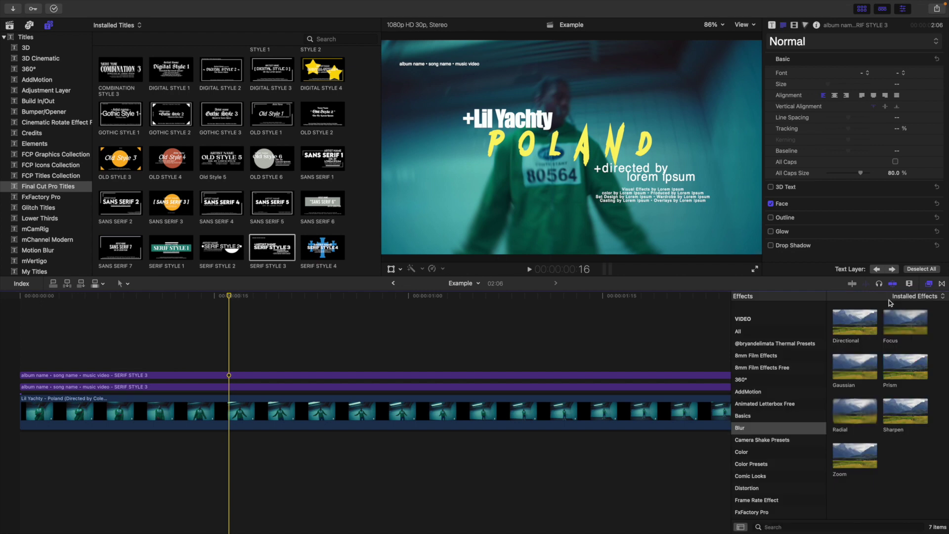
pyautogui.moveTo(853, 370); pyautogui.dragTo(515, 390)
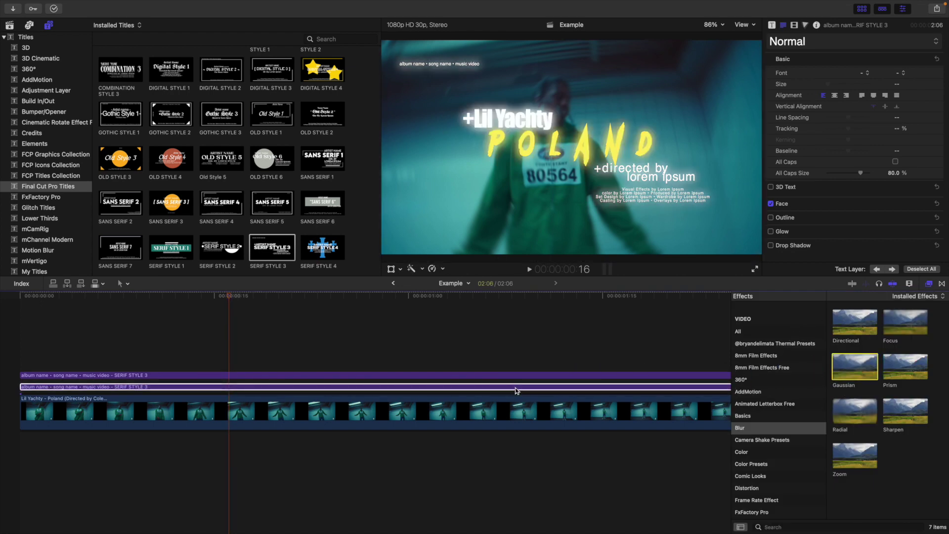
pyautogui.click(929, 284)
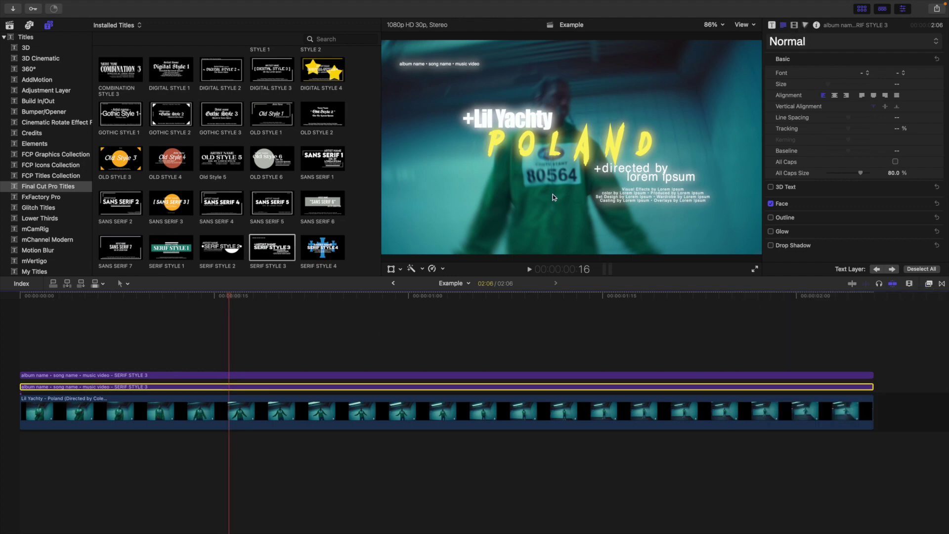
# Disable the upper title copy to check the blurred title alone, and enable it again.
pyautogui.click(263, 376)
pyautogui.press('Delete')
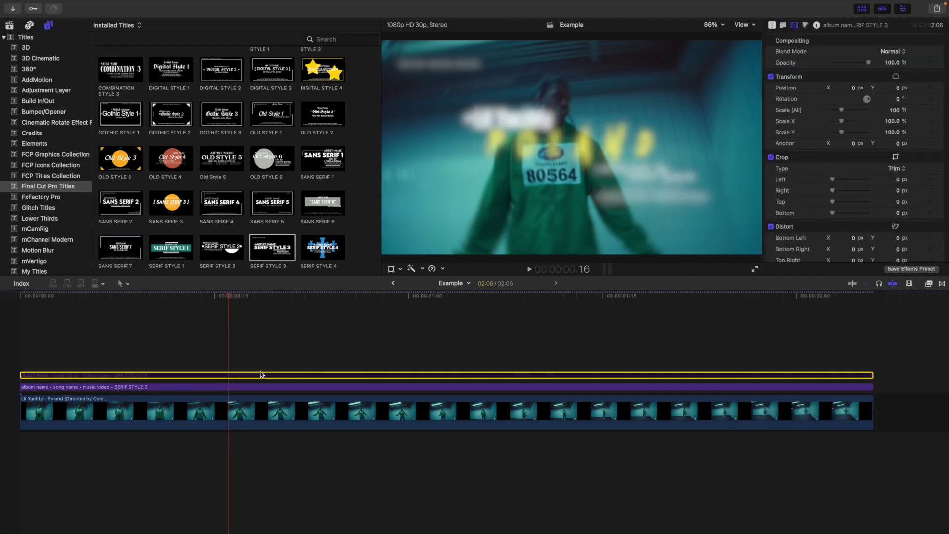
pyautogui.press('v')
# Set the lower title's Gaussian blur amount to 40 and play the glowing title from the start of the timeline.
pyautogui.click(262, 388)
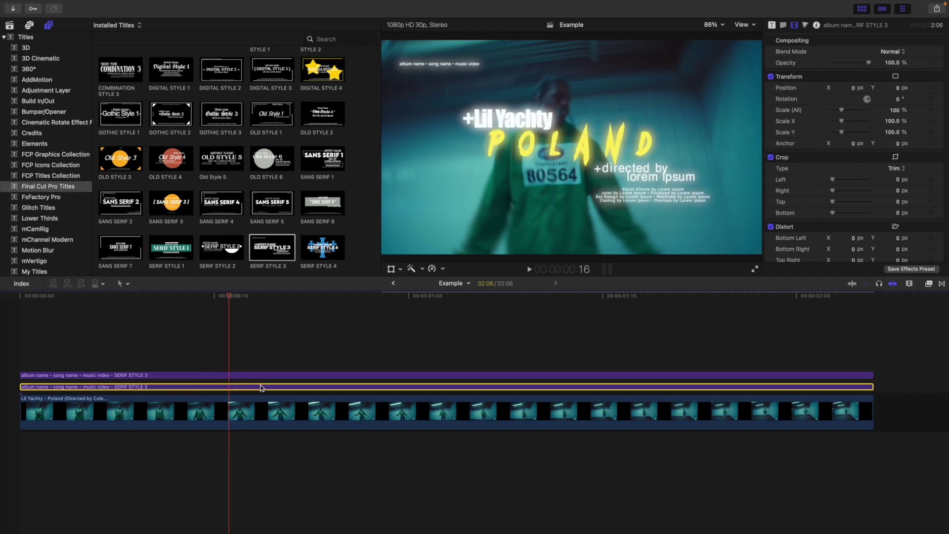
pyautogui.press('alt+super+v')
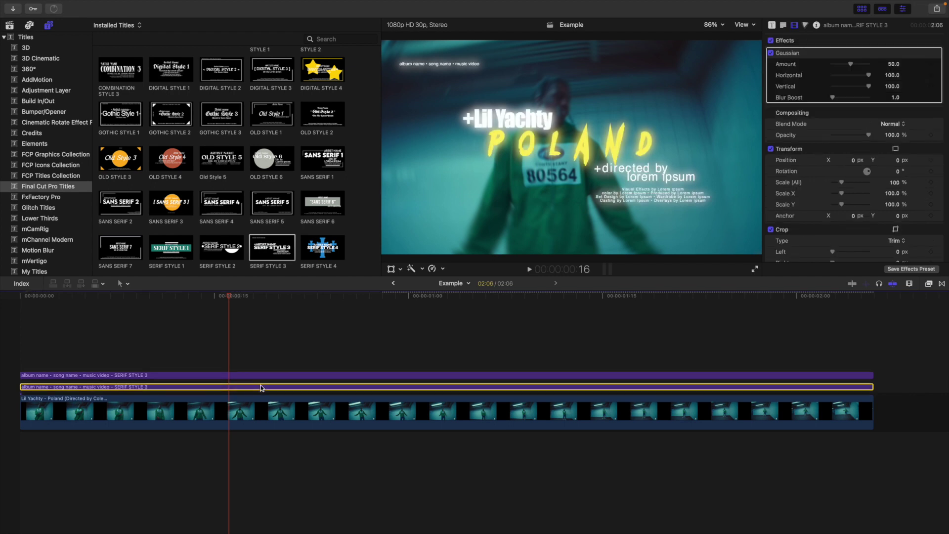
pyautogui.click(891, 63)
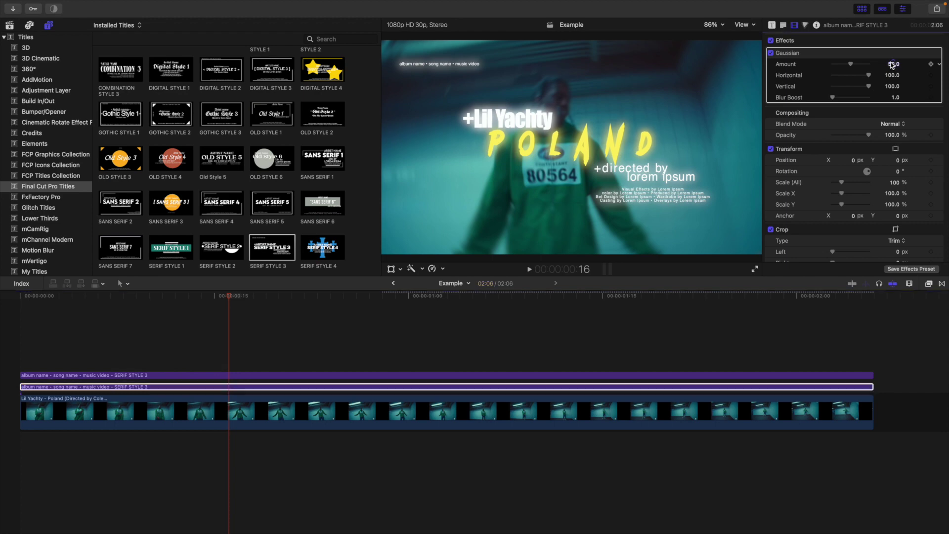
pyautogui.write('40')
pyautogui.press('Return')
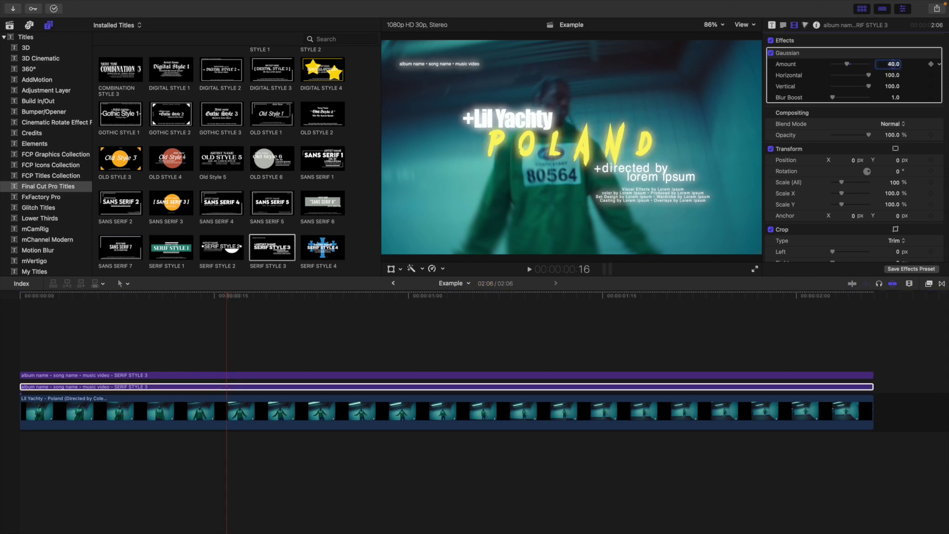
pyautogui.click(9, 368)
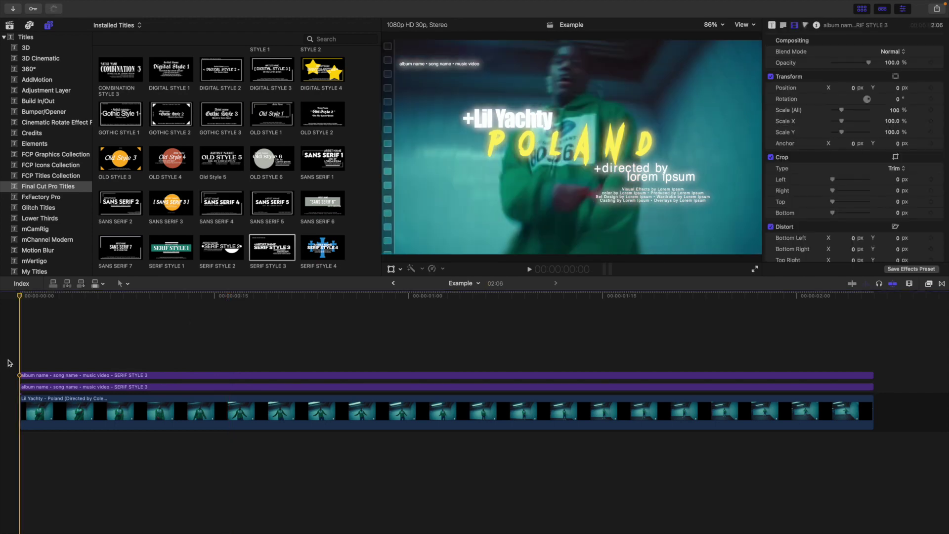
pyautogui.press('space')
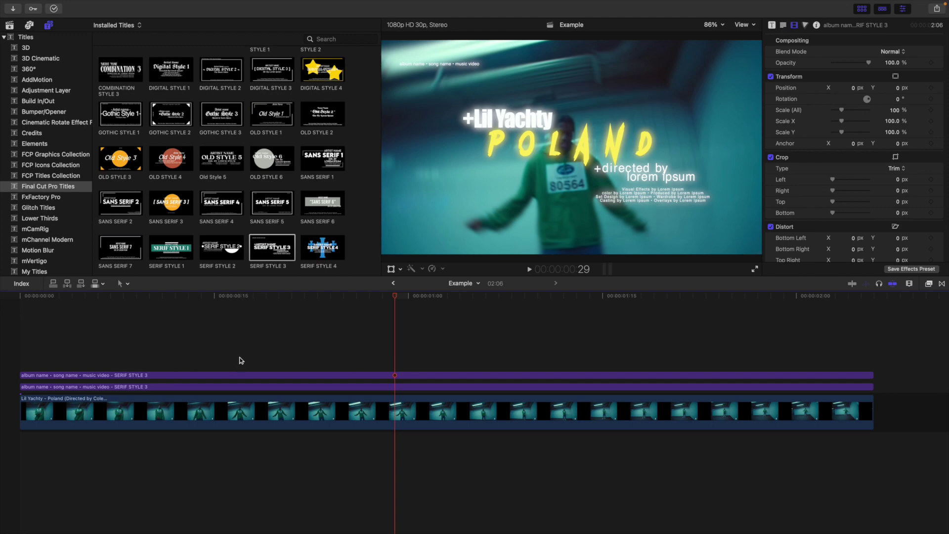
# Combine both stacked SERIF STYLE 3 titles into a compound clip named Text in the 11-10-22 event.
pyautogui.moveTo(241, 360); pyautogui.dragTo(270, 387)
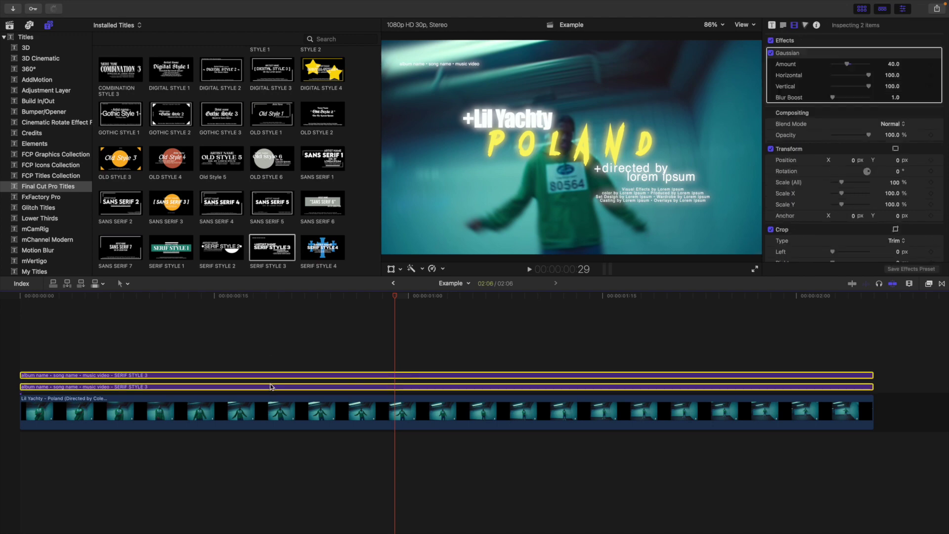
pyautogui.hotkey('alt', 'g')
pyautogui.write('Text')
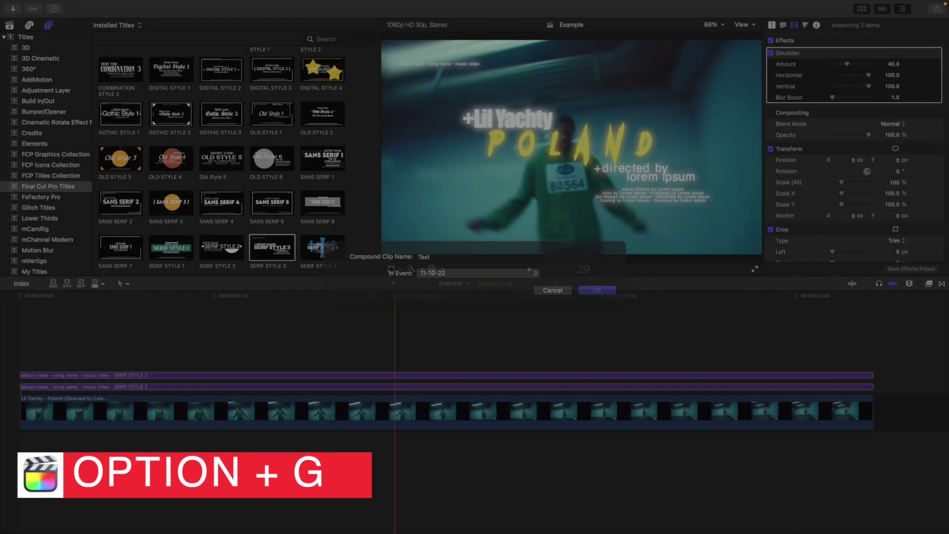
pyautogui.press('Return')
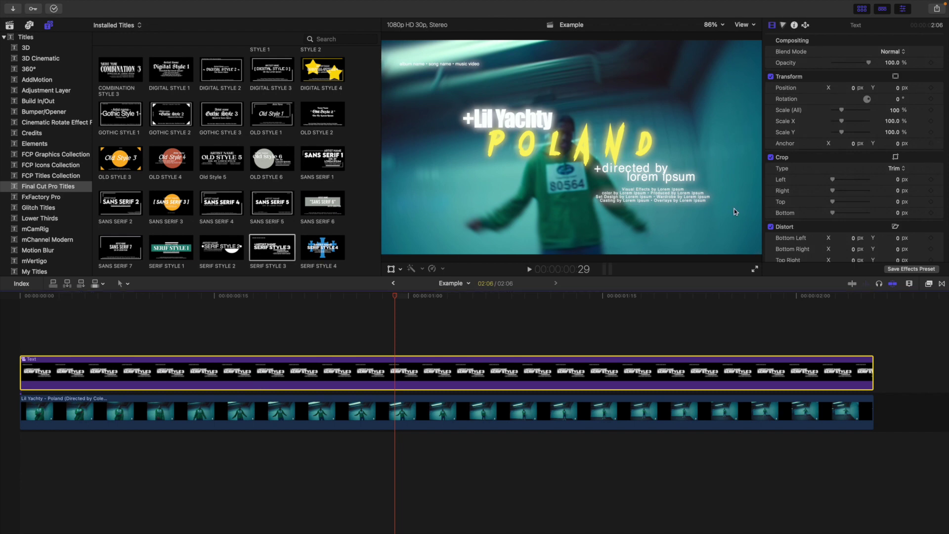
pyautogui.moveTo(895, 113)
pyautogui.mouseDown()
pyautogui.moveTo(912, 113)
pyautogui.moveTo(896, 113)
pyautogui.mouseUp()
# Search all video effects for "drop" and apply Drop Shadow to the Text compound clip.
pyautogui.click(252, 337)
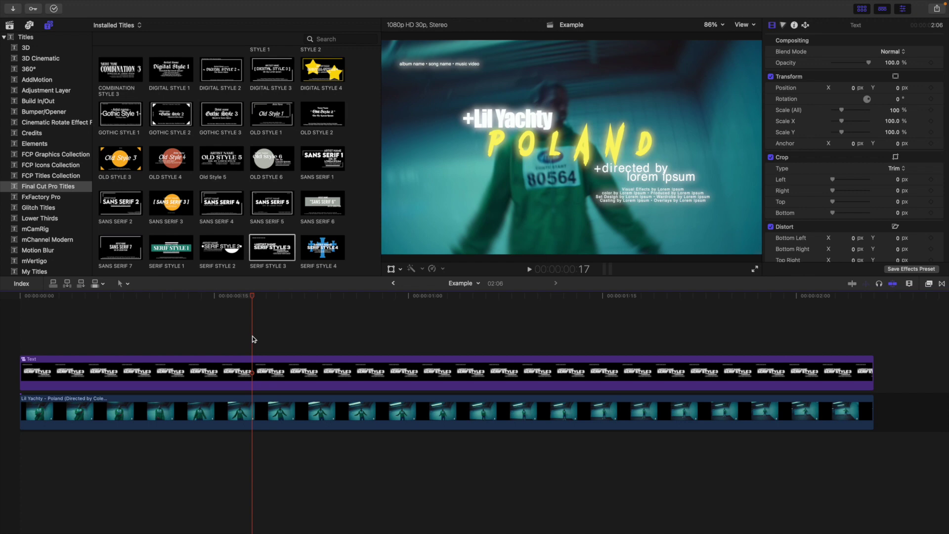
pyautogui.click(292, 366)
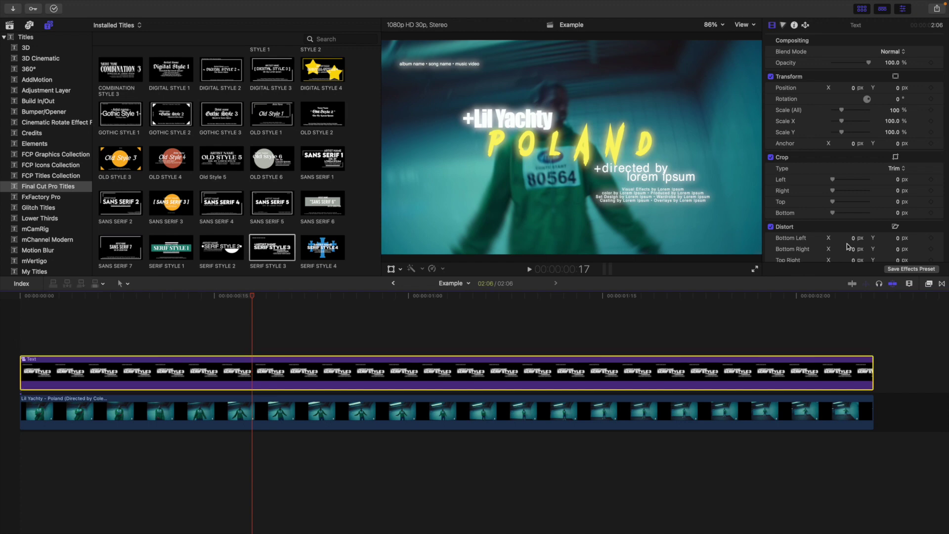
pyautogui.click(929, 285)
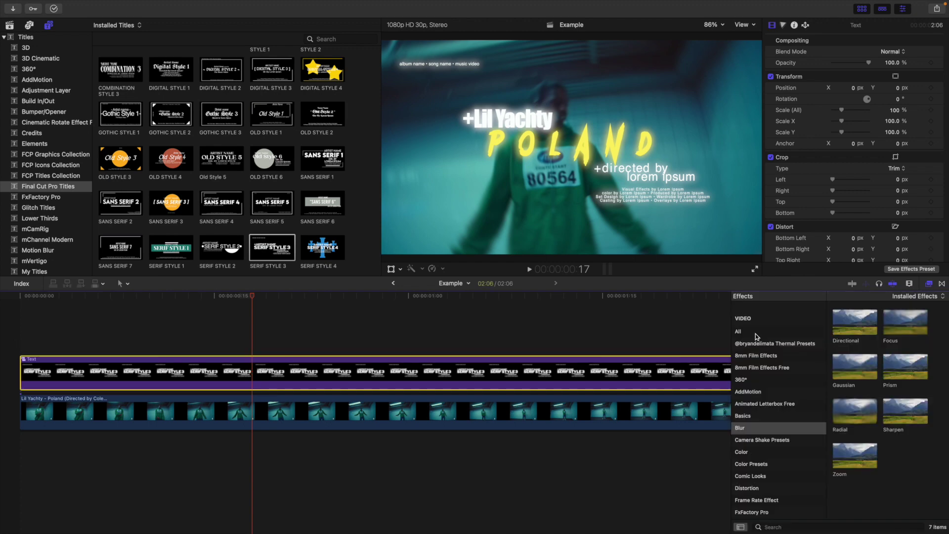
pyautogui.click(755, 332)
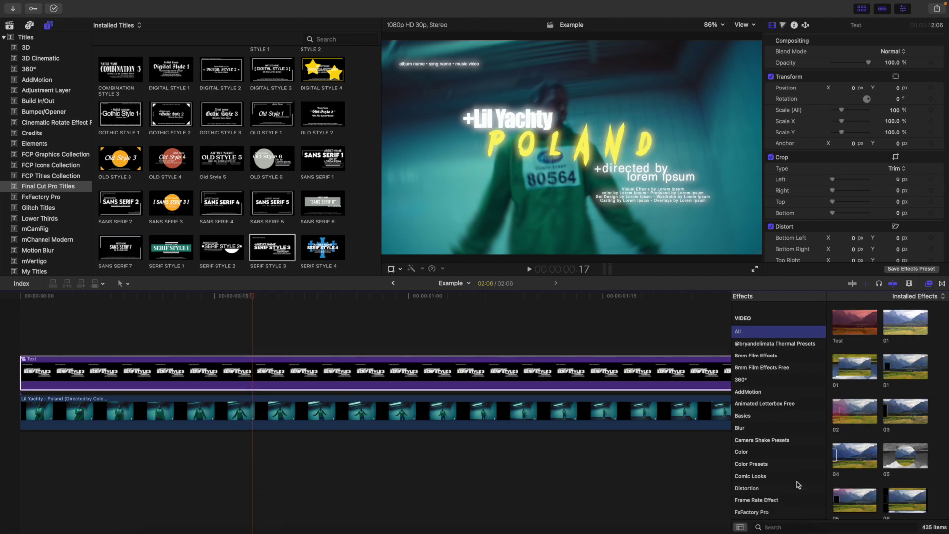
pyautogui.click(801, 525)
pyautogui.write('drop')
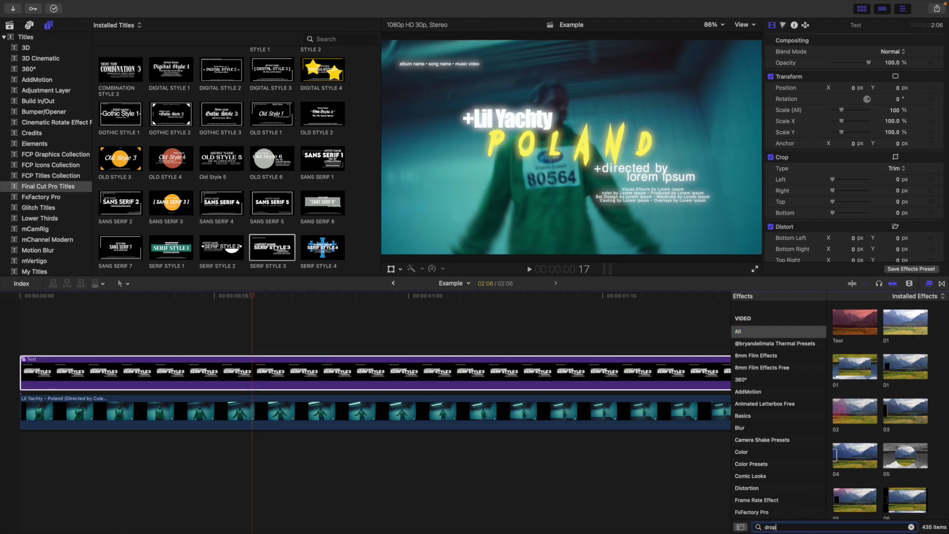
pyautogui.moveTo(857, 328); pyautogui.dragTo(636, 370)
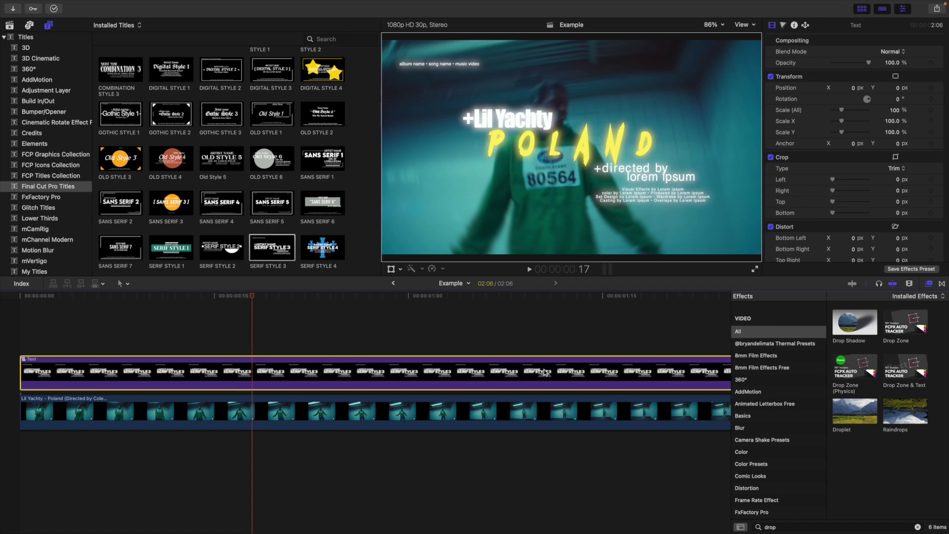
pyautogui.click(928, 284)
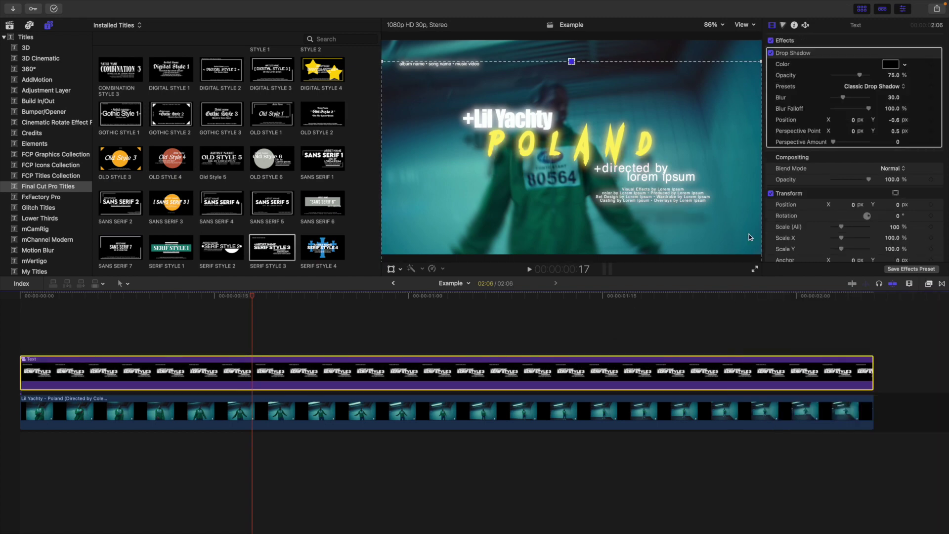
# Shift the drop shadow's Y position to -0.53 px and toggle the effect off and on to compare.
pyautogui.click(527, 163)
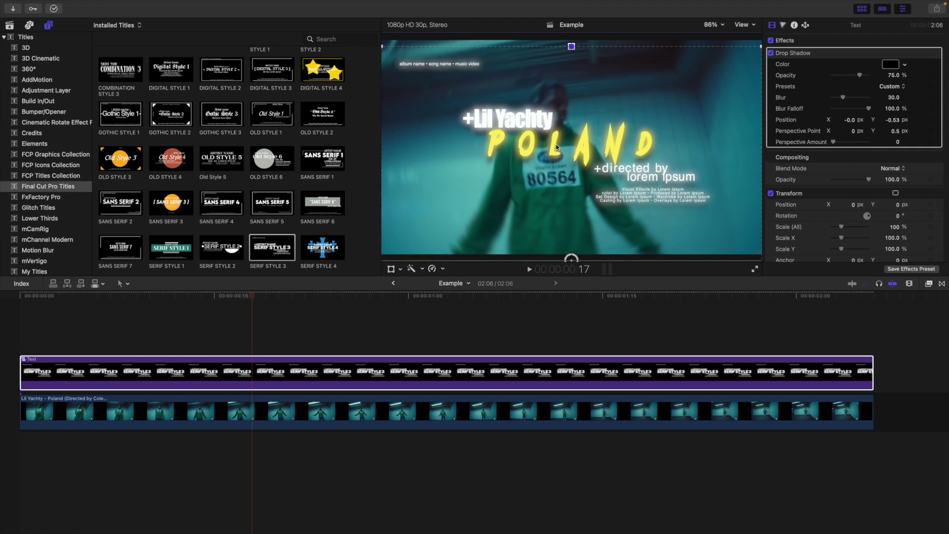
pyautogui.click(825, 190)
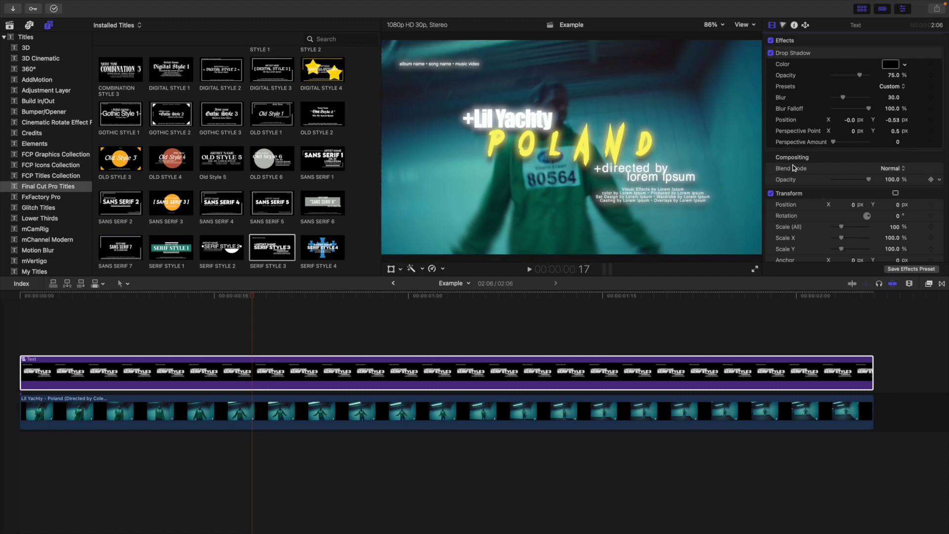
pyautogui.click(770, 52)
pyautogui.click(770, 53)
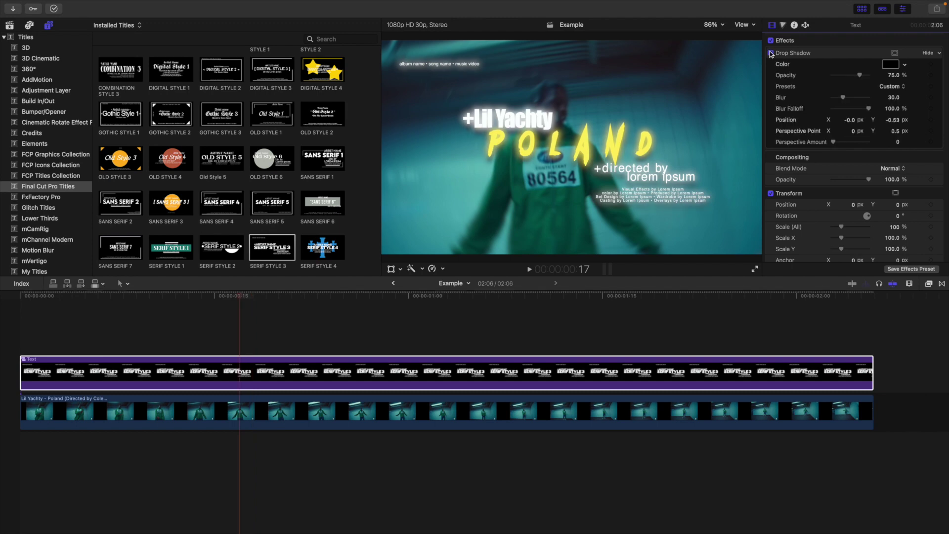
# Try the Hard Mix blend mode on the Text compound clip, scrub through the footage to check it, and undo the change.
pyautogui.click(237, 328)
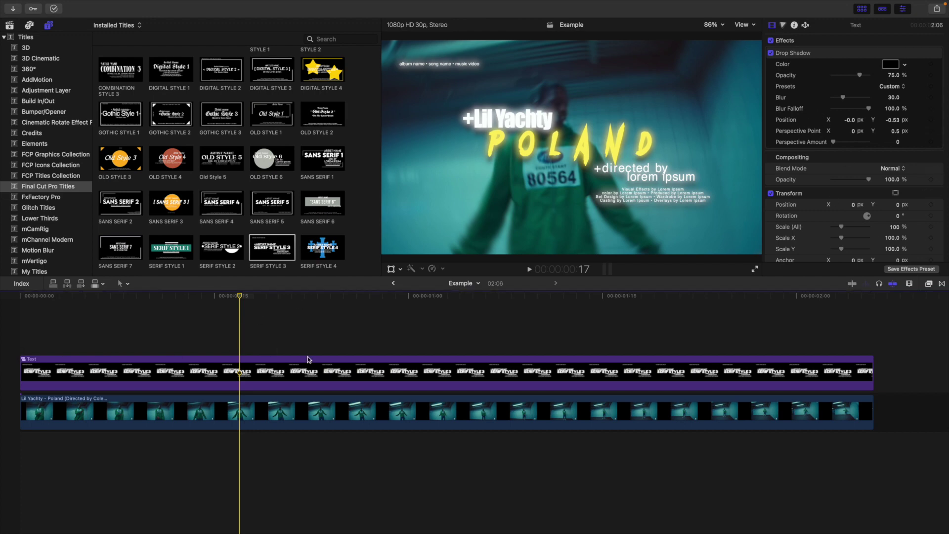
pyautogui.click(304, 373)
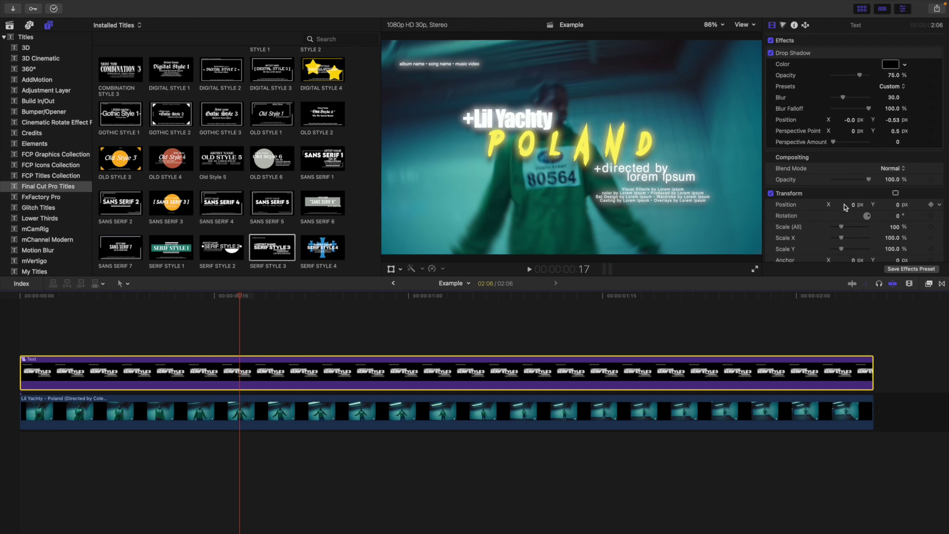
pyautogui.scroll(-1, 845, 208)
pyautogui.scroll(-2, 845, 207)
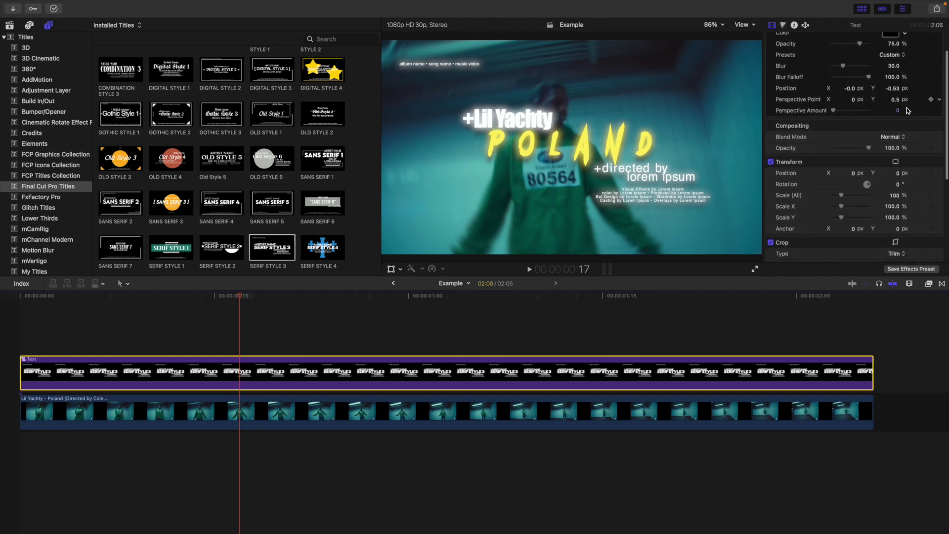
pyautogui.click(894, 138)
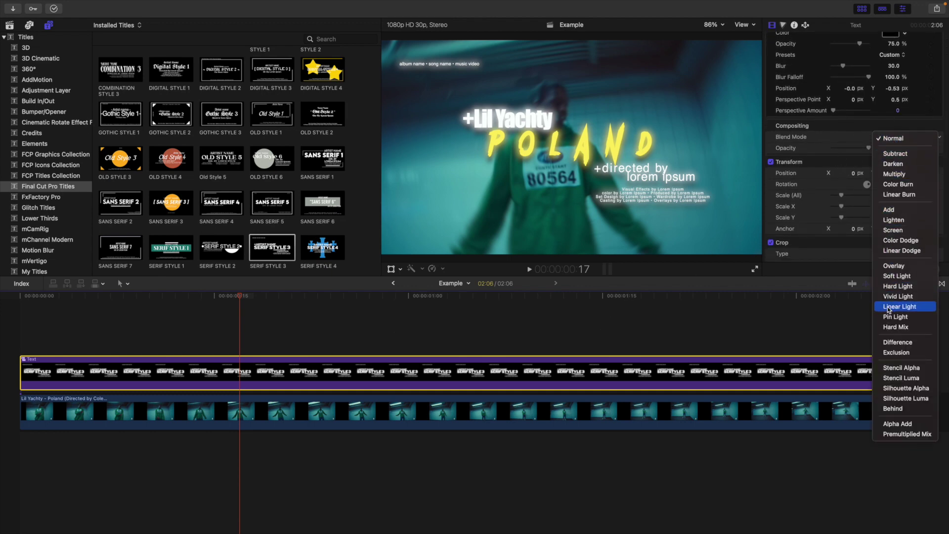
pyautogui.click(894, 327)
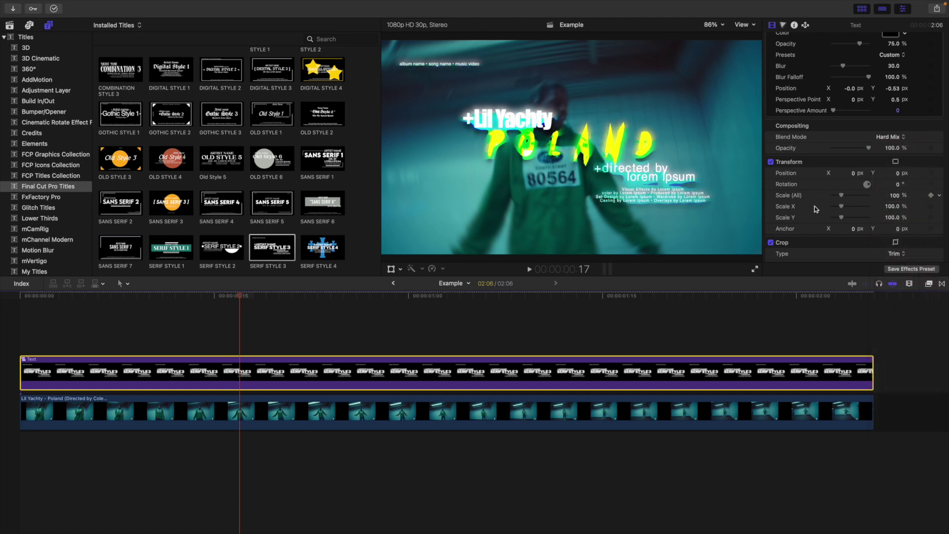
pyautogui.moveTo(240, 300); pyautogui.dragTo(322, 311)
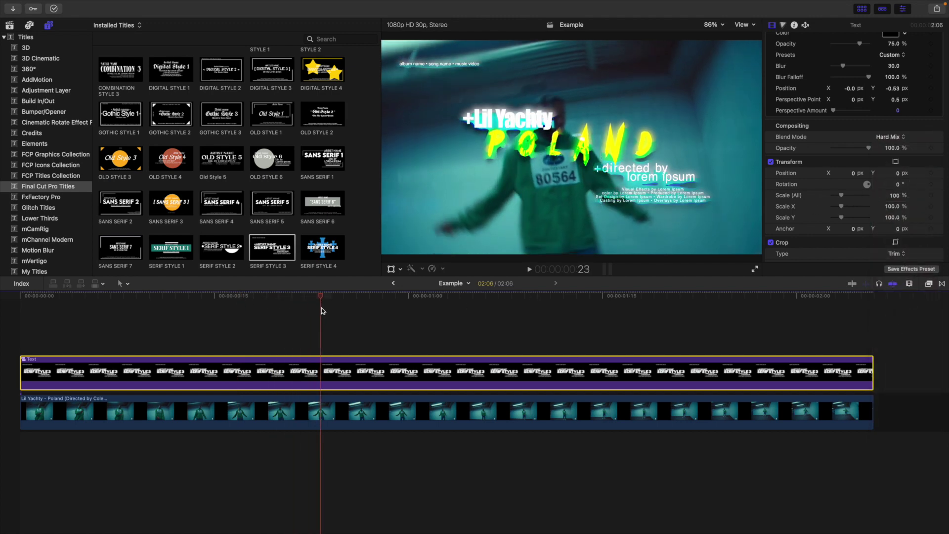
pyautogui.press('super+z')
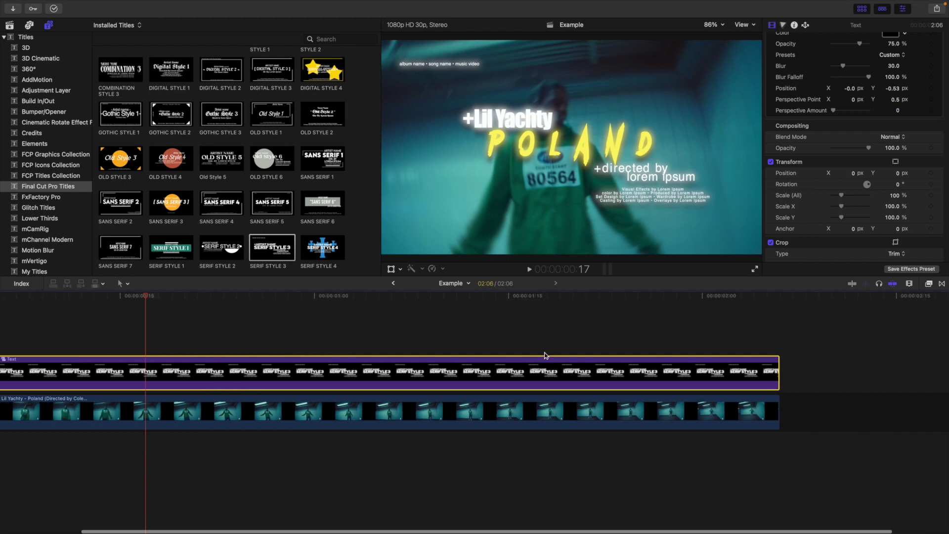
# Apply the Cross Dissolve transition to both ends of the Text compound clip.
pyautogui.hscroll(5, 546, 356)
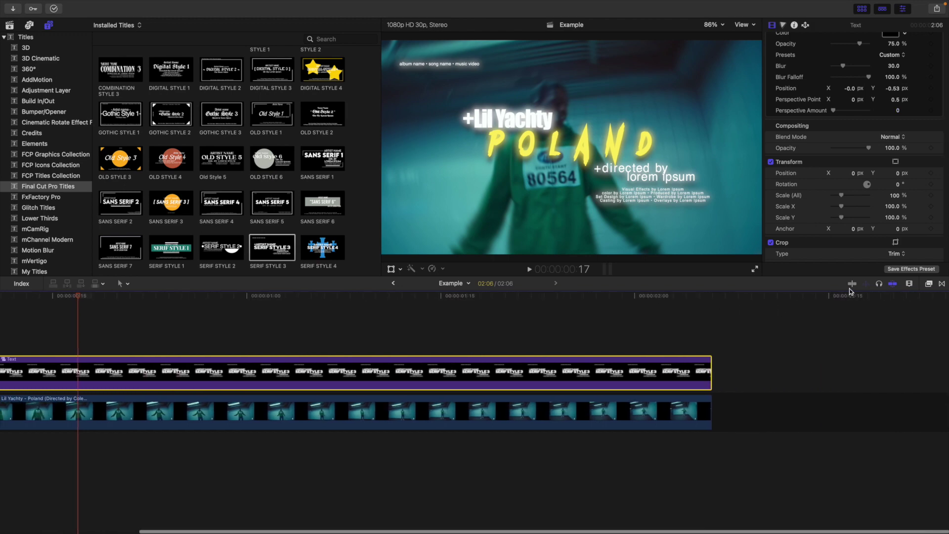
pyautogui.click(942, 285)
pyautogui.doubleClick(859, 326)
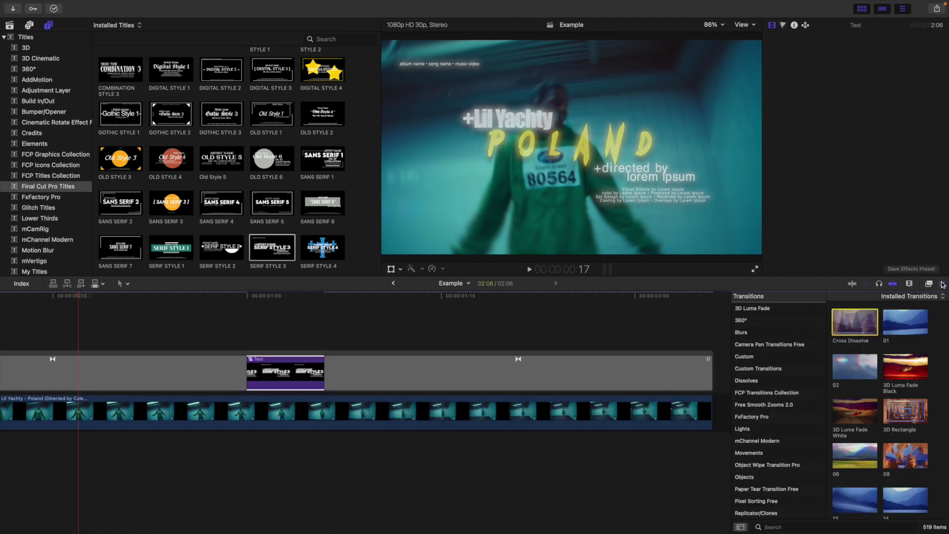
pyautogui.click(942, 285)
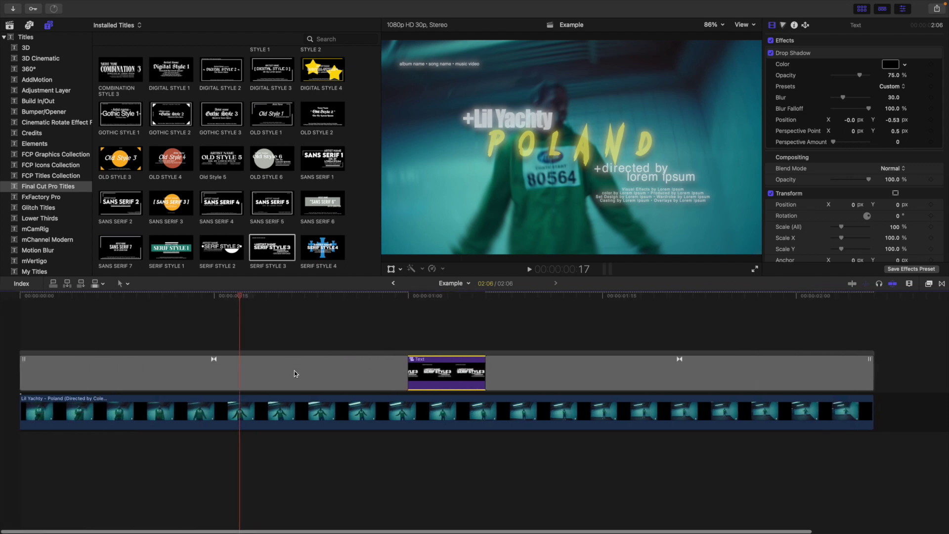
# Delete the opening cross dissolve on the Text clip and shorten the closing one so it begins at about 1:26.
pyautogui.click(295, 373)
pyautogui.press('Delete')
pyautogui.click(592, 368)
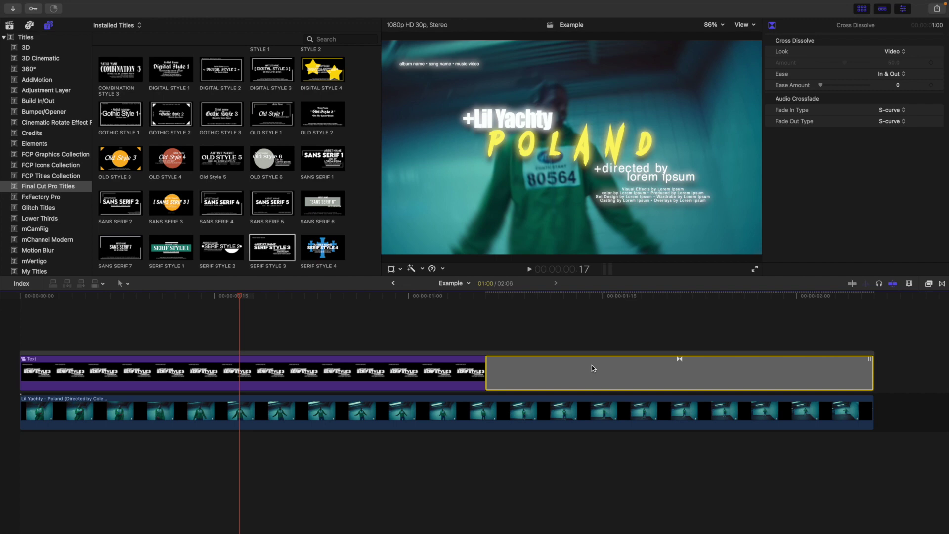
pyautogui.moveTo(487, 368); pyautogui.dragTo(740, 373)
# Play the title's closing fade-out from several points and from the start of the timeline.
pyautogui.click(744, 336)
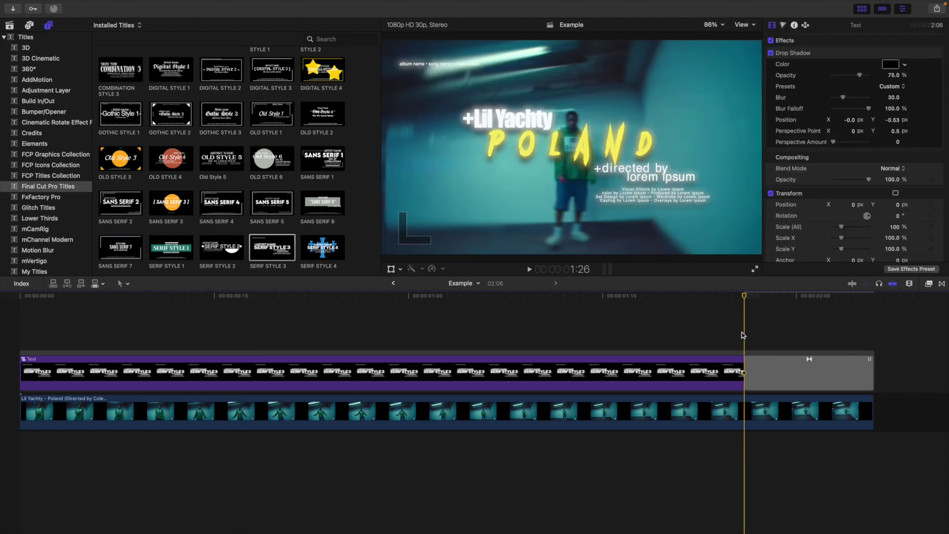
pyautogui.press('space')
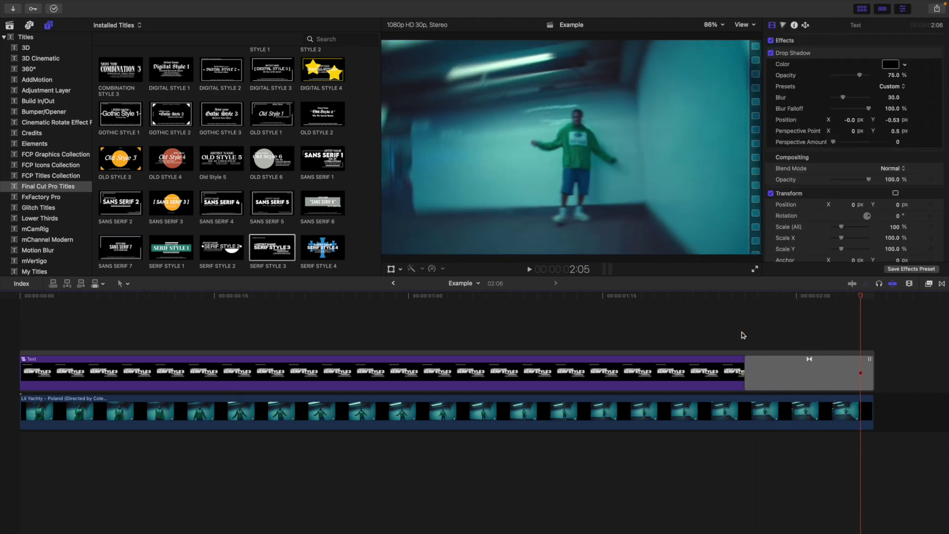
pyautogui.click(485, 335)
pyautogui.press('space')
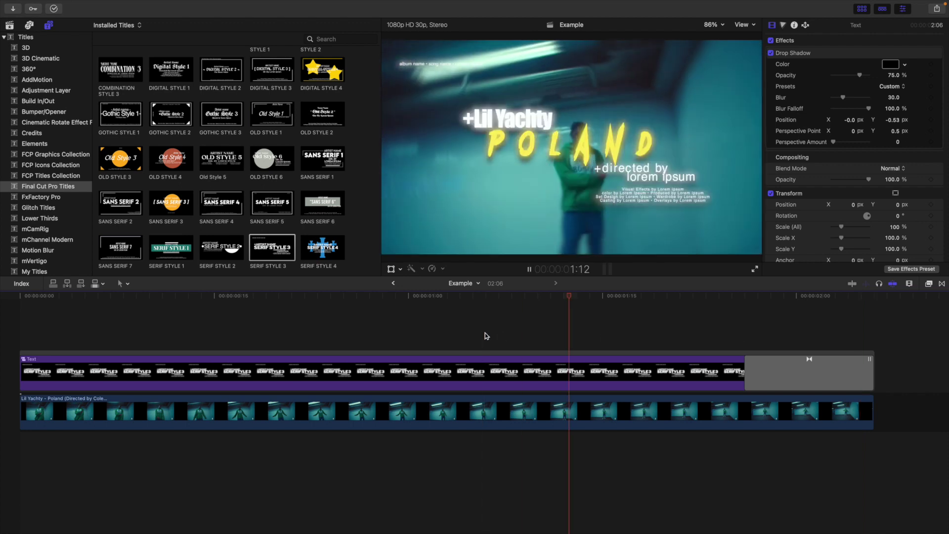
pyautogui.click(485, 336)
pyautogui.press('space')
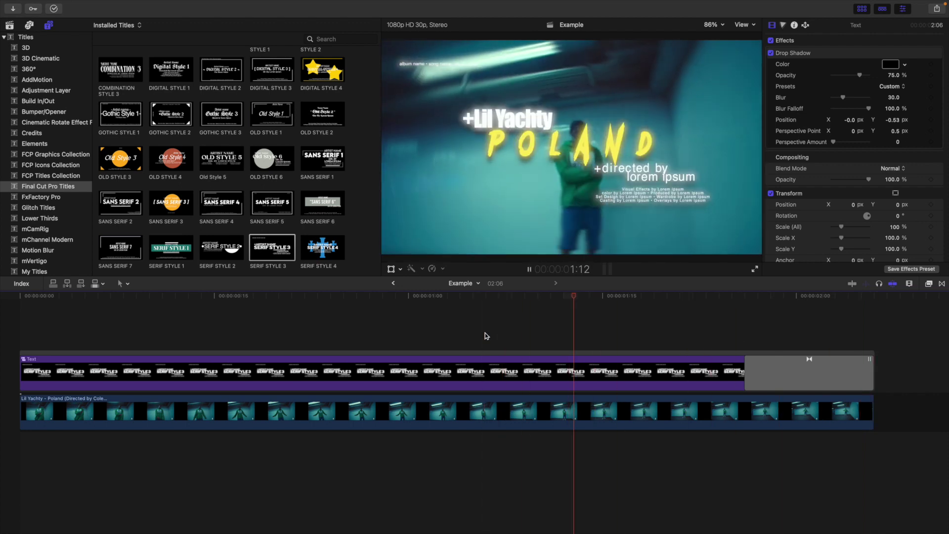
pyautogui.click(17, 336)
pyautogui.press('space')
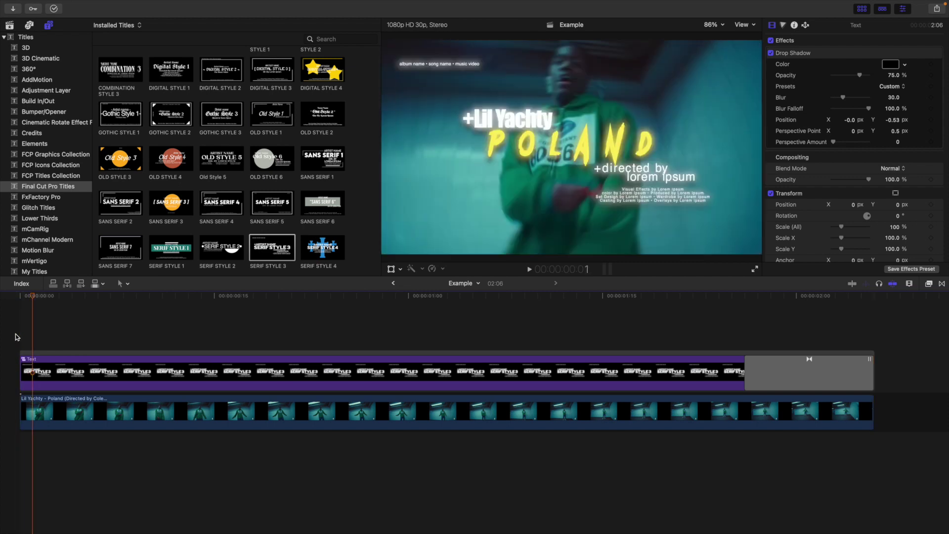
# Apply the Gaussian blur effect to the Text compound clip.
pyautogui.click(73, 360)
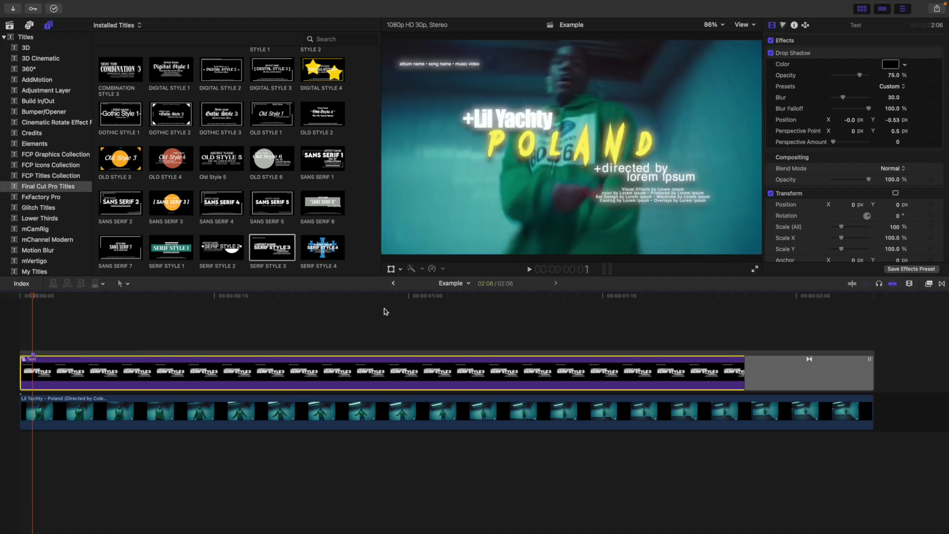
pyautogui.click(929, 283)
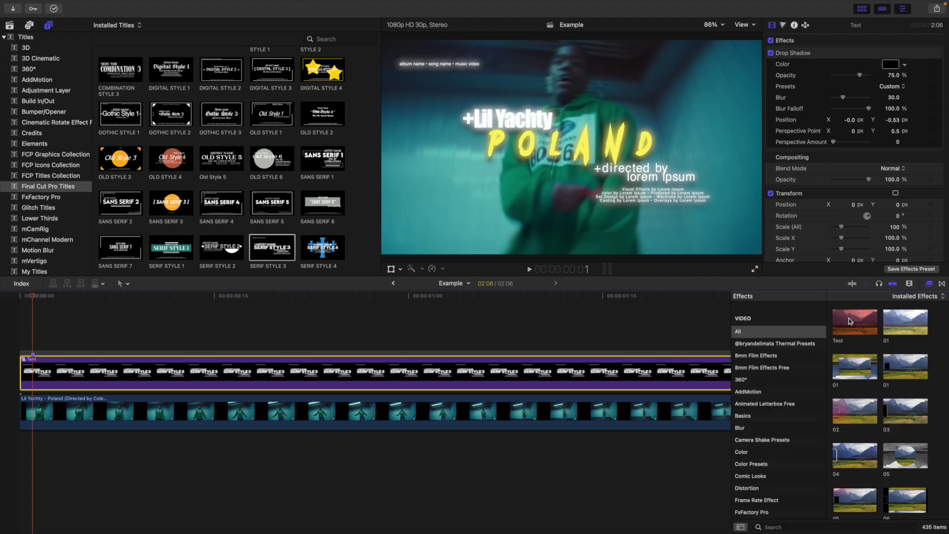
pyautogui.click(759, 428)
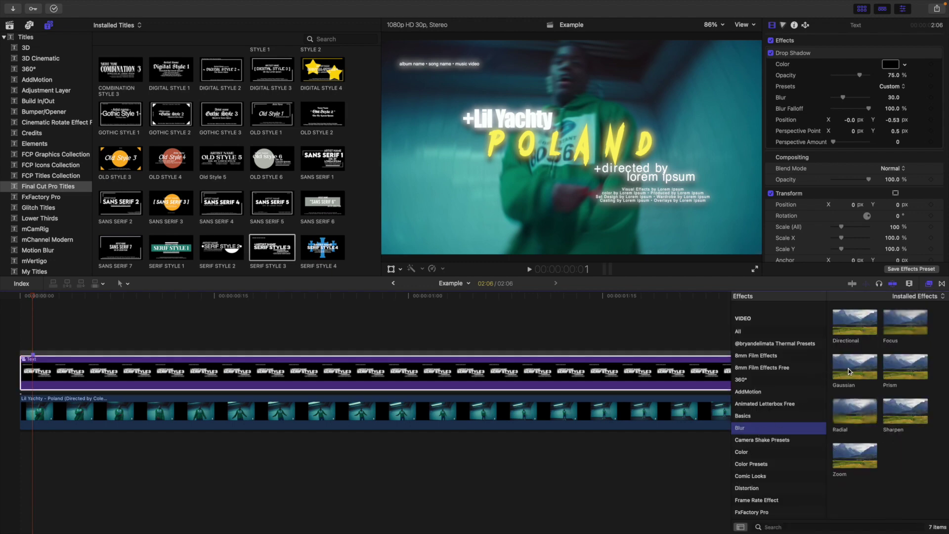
pyautogui.moveTo(849, 372); pyautogui.dragTo(613, 371)
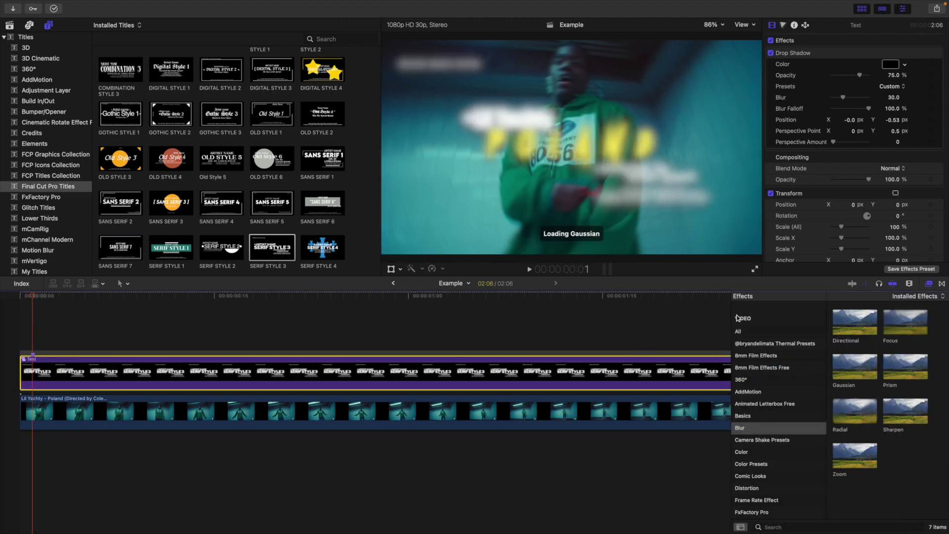
pyautogui.click(929, 285)
# Set the Text clip's Gaussian blur amount to 70 and add a keyframe for it at frame 1.
pyautogui.click(893, 164)
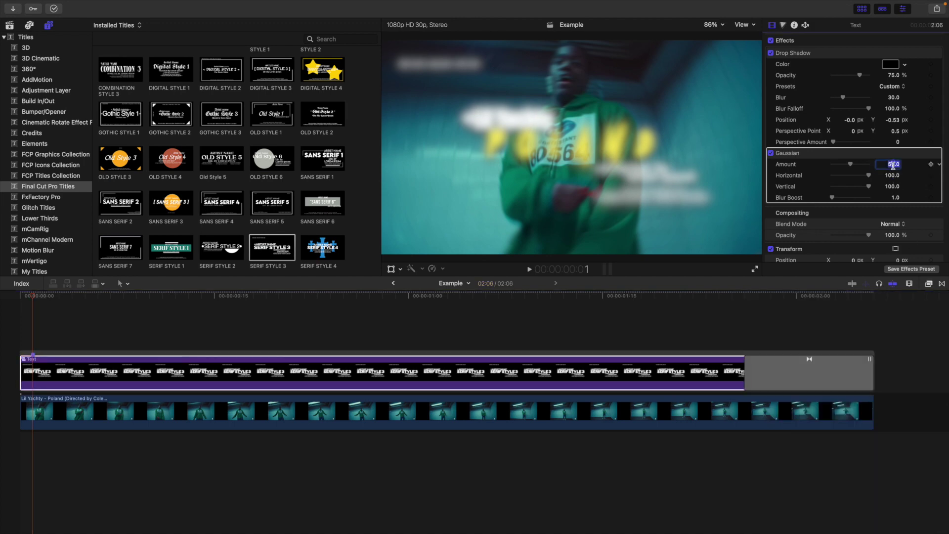
pyautogui.write('70')
pyautogui.press('Return')
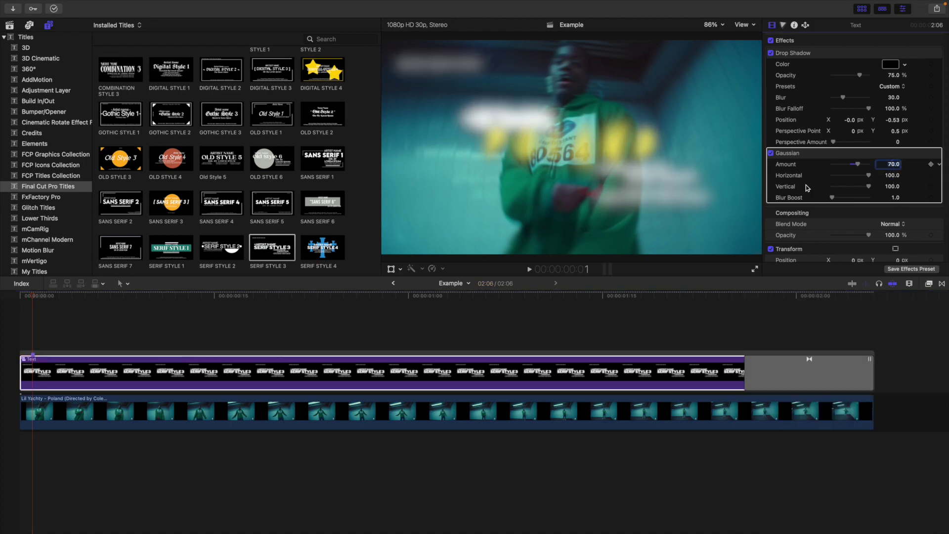
pyautogui.click(40, 368)
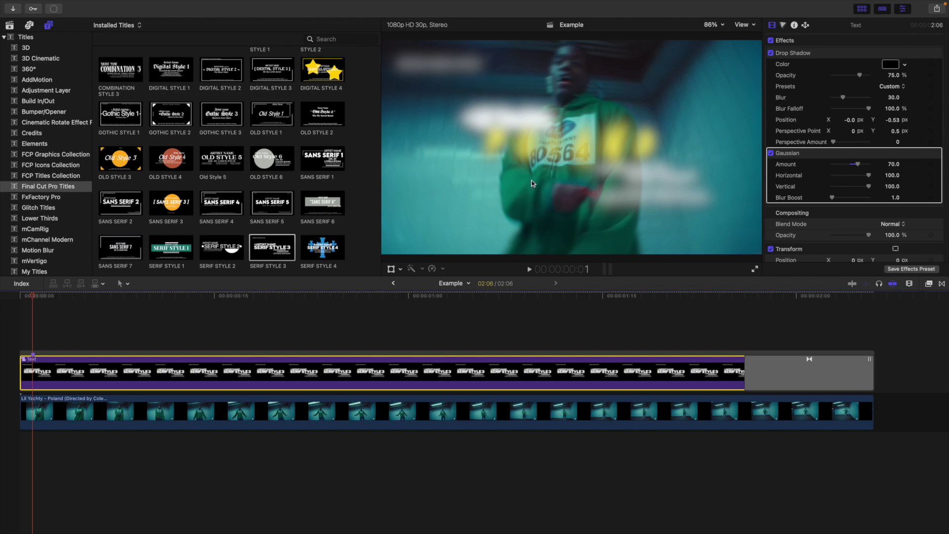
pyautogui.click(932, 164)
# Keyframe the Text clip's Gaussian blur amount to 0 at frame 11.
pyautogui.press('Right')
pyautogui.press('Right')
pyautogui.press('Right')
pyautogui.press('Right')
pyautogui.press('Right')
pyautogui.press('Right')
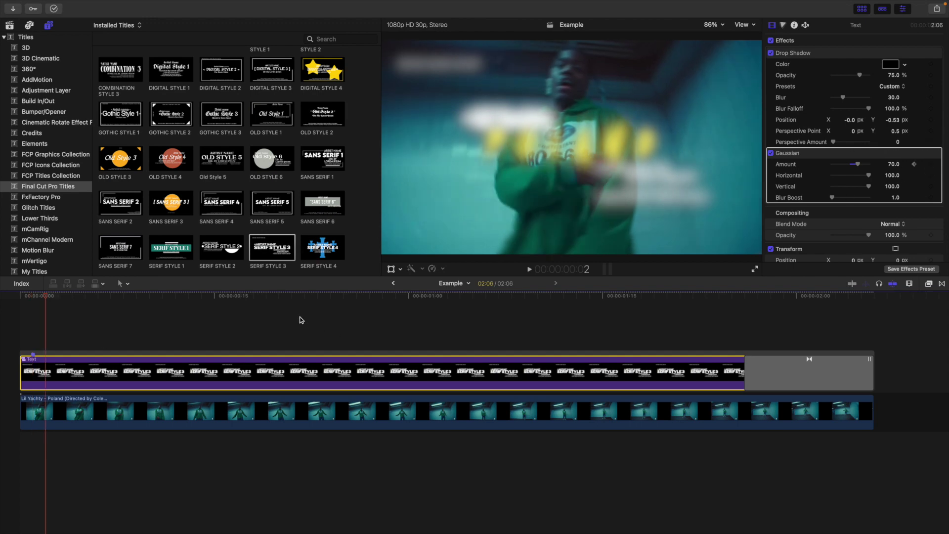
pyautogui.press('Right')
pyautogui.press('Right')
pyautogui.press('Right')
pyautogui.press('Right')
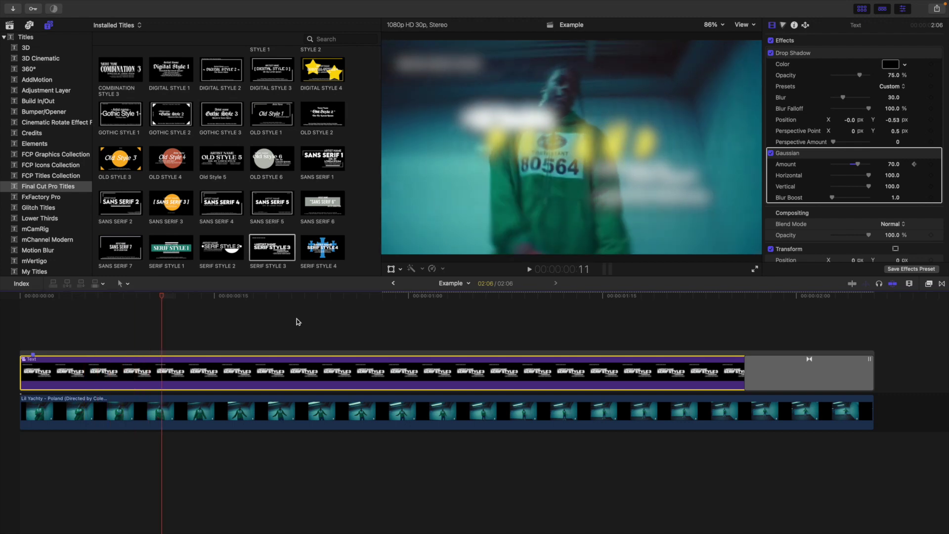
pyautogui.click(894, 165)
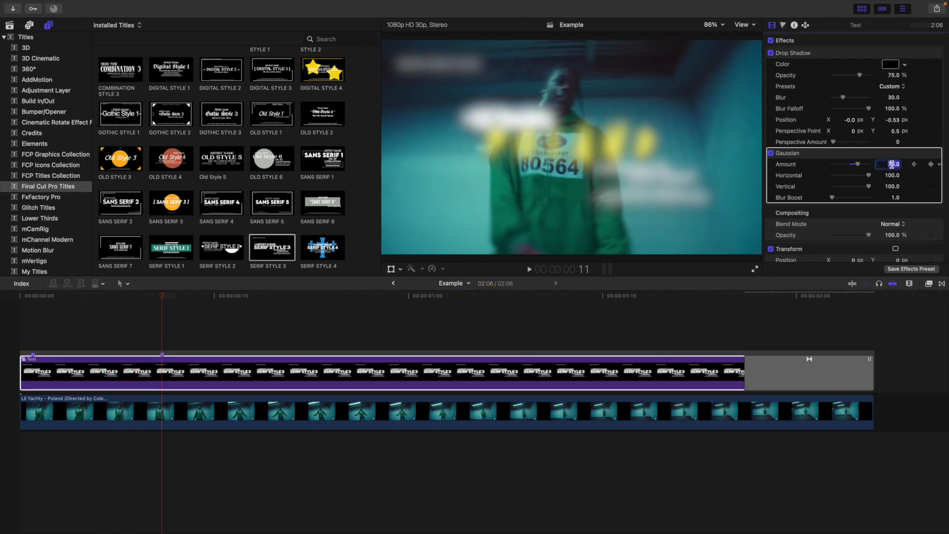
pyautogui.write('0')
pyautogui.press('Return')
# Step frame by frame from the first blur keyframe past the second to examine how the title sharpens.
pyautogui.click(33, 336)
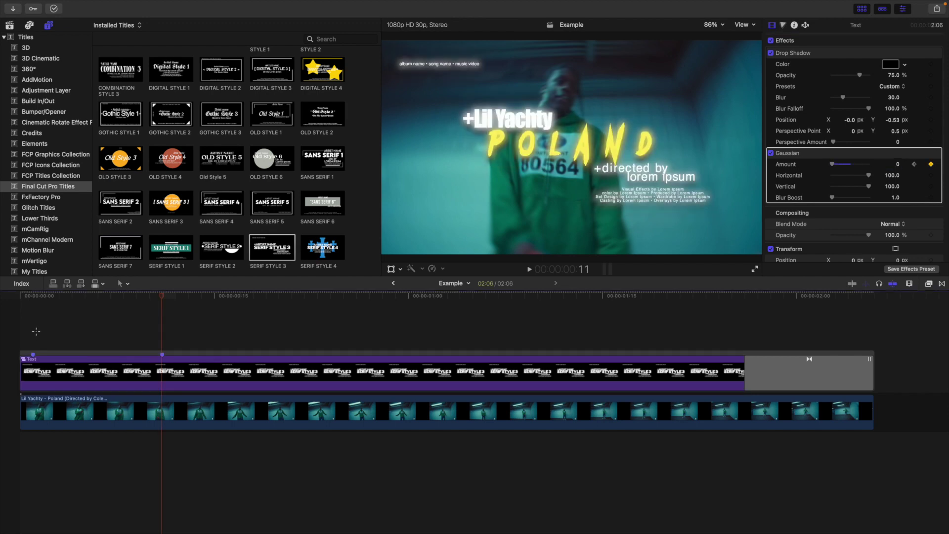
pyautogui.click(34, 372)
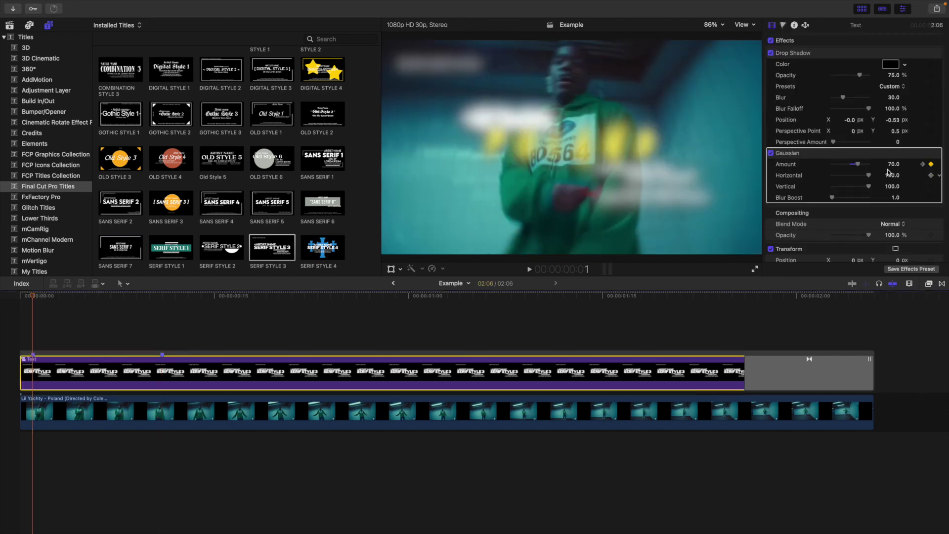
pyautogui.press('Right')
pyautogui.press('Right')
pyautogui.press('Right')
pyautogui.press('Right')
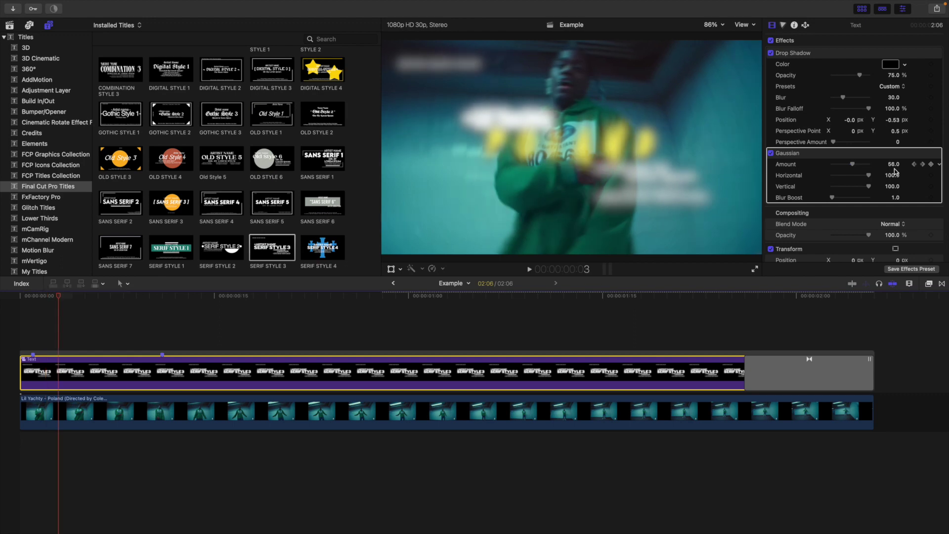
pyautogui.press('Right')
pyautogui.press('Right')
pyautogui.press('Right')
pyautogui.press('Right')
pyautogui.press('Right')
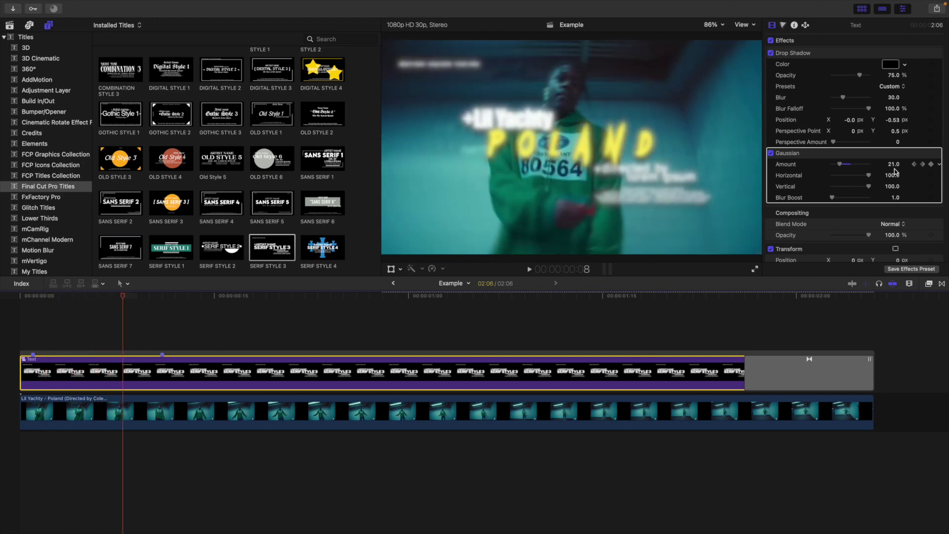
pyautogui.press('Right')
pyautogui.press('Right')
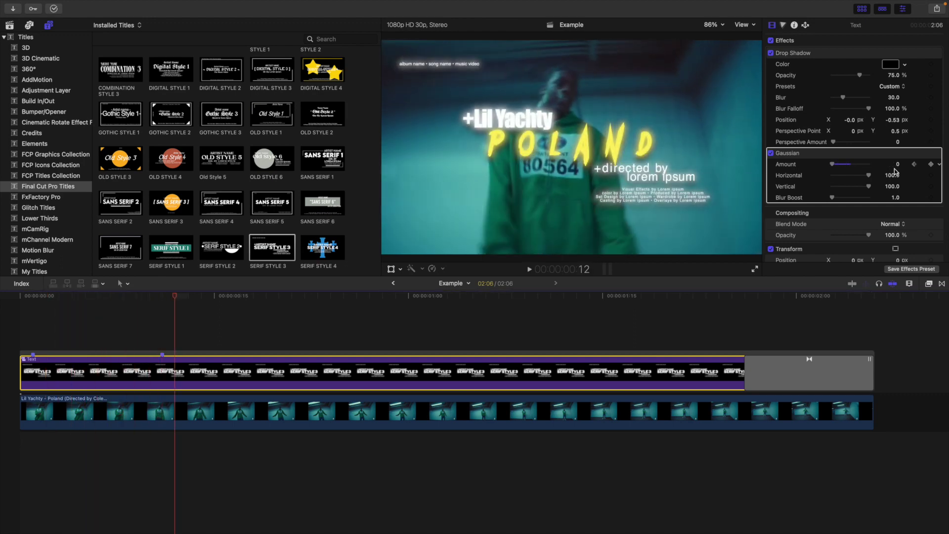
# Play the timeline repeatedly from the beginning to review the title's blur-in animation and closing fade.
pyautogui.click(13, 334)
pyautogui.press('space')
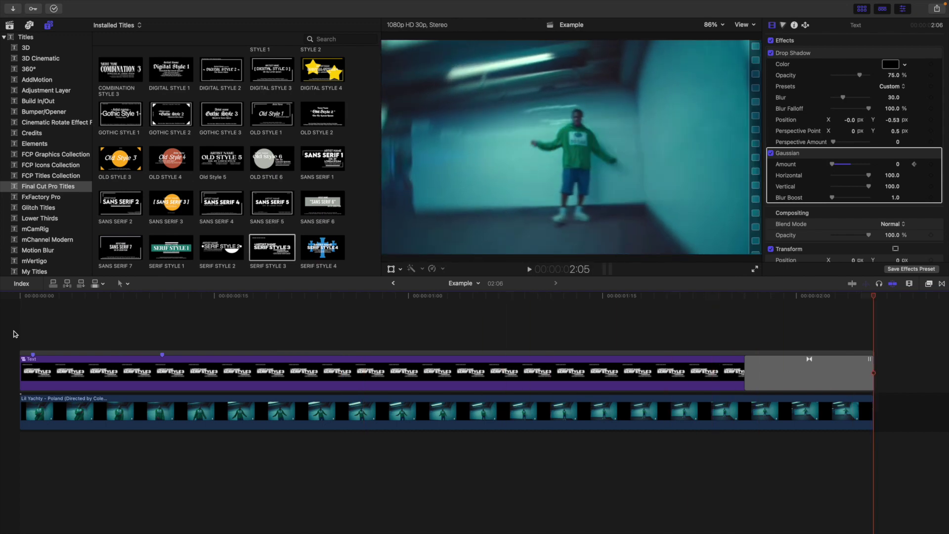
pyautogui.press('Home')
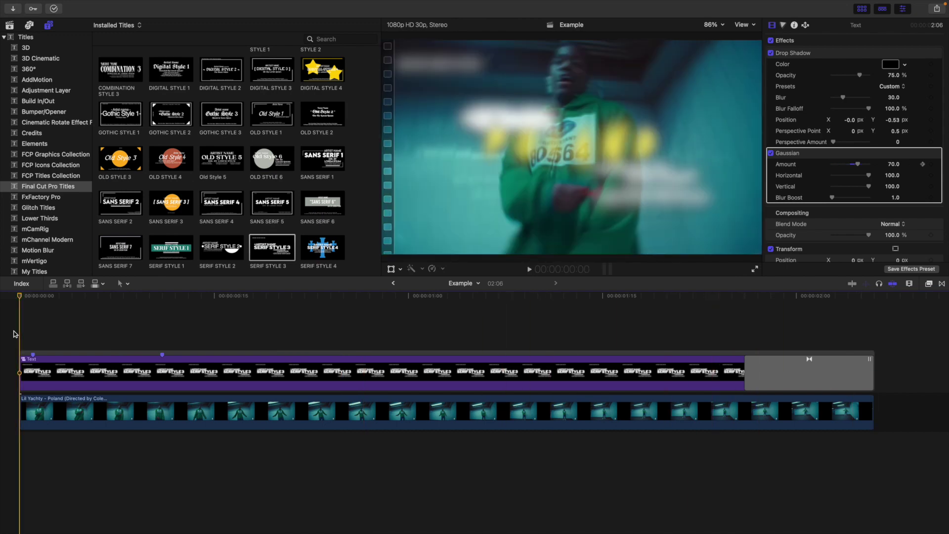
pyautogui.press('space')
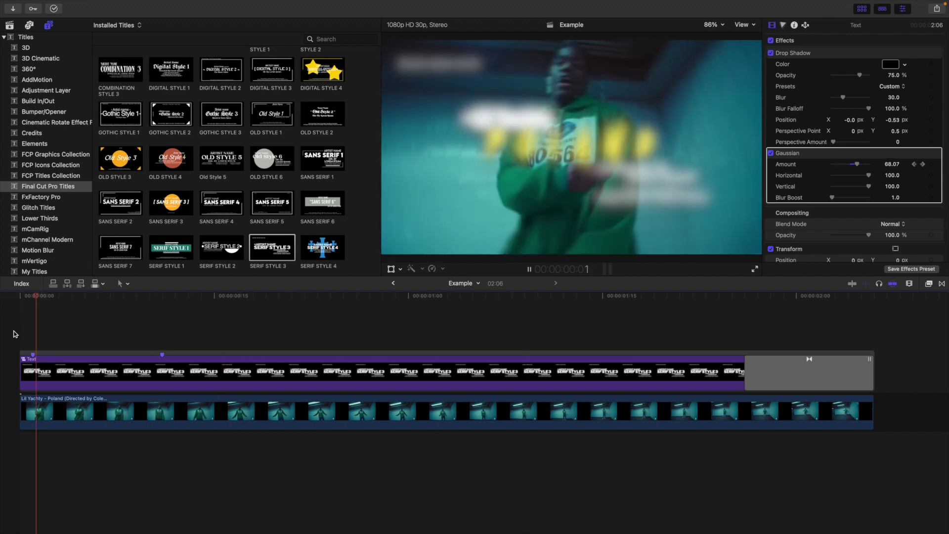
pyautogui.press('Home')
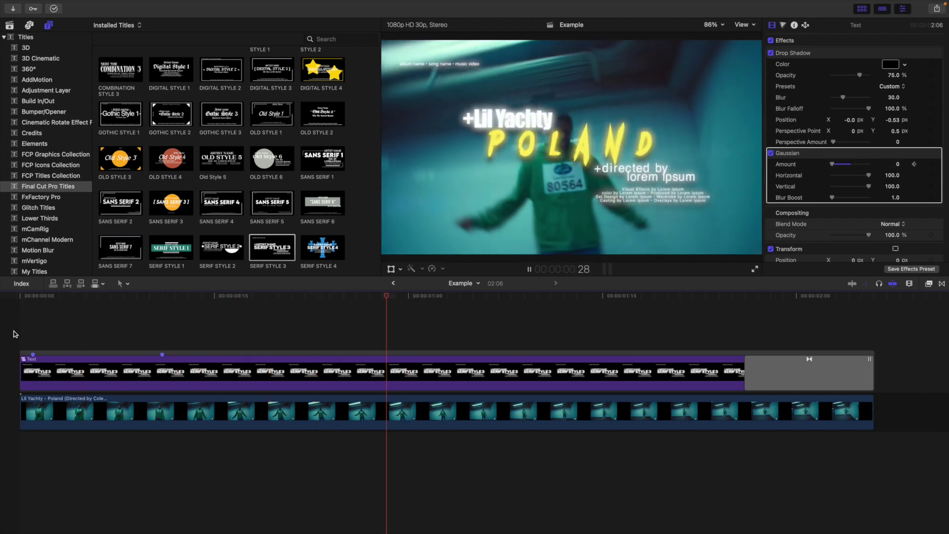
pyautogui.press('Home')
pyautogui.press('Home')
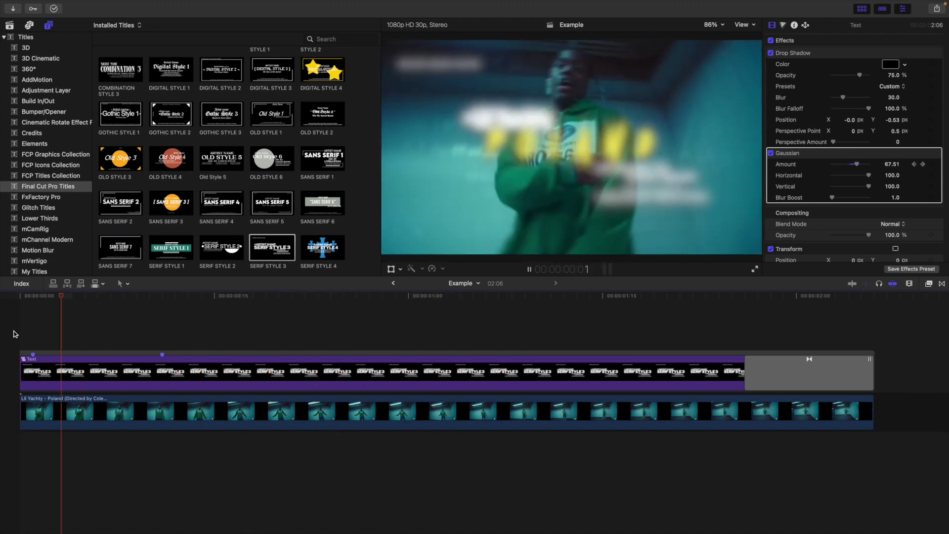
pyautogui.press('Home')
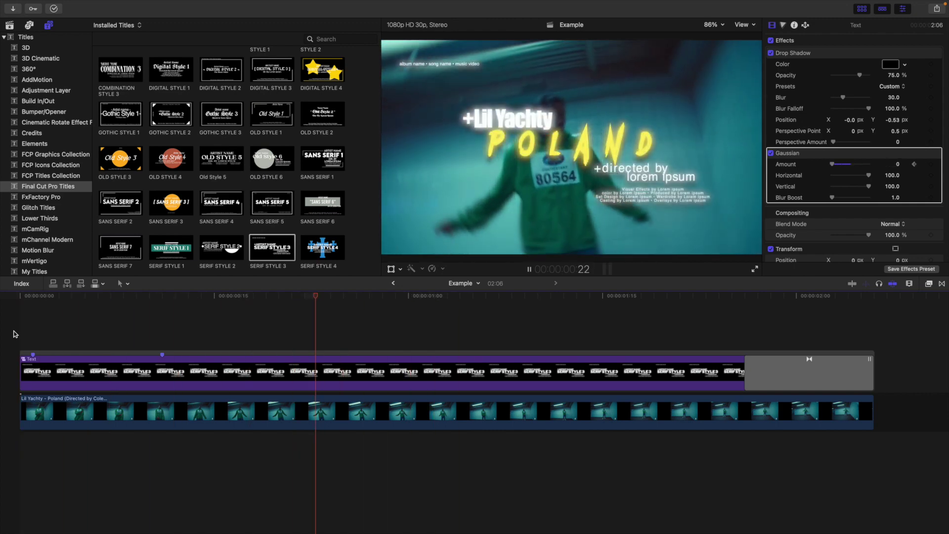
pyautogui.press('space')
pyautogui.press('Home')
pyautogui.press('space')
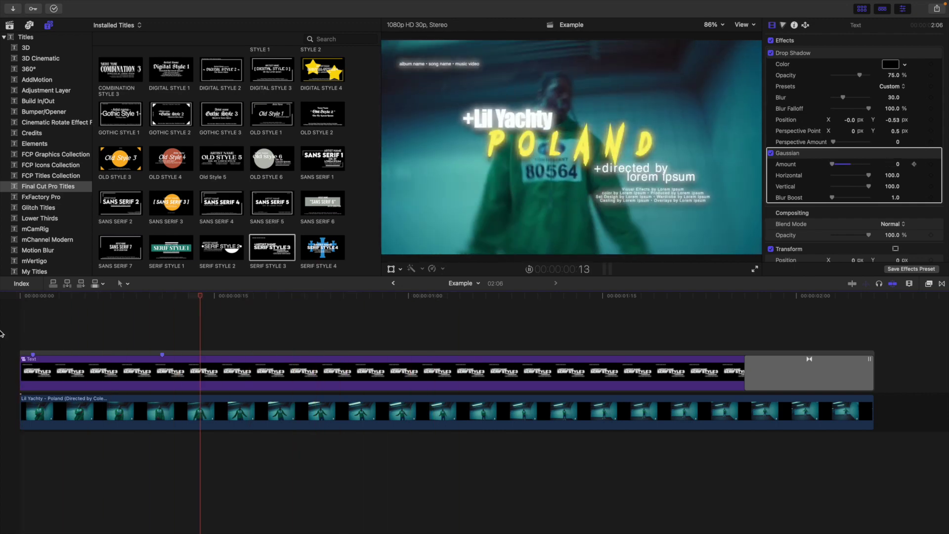